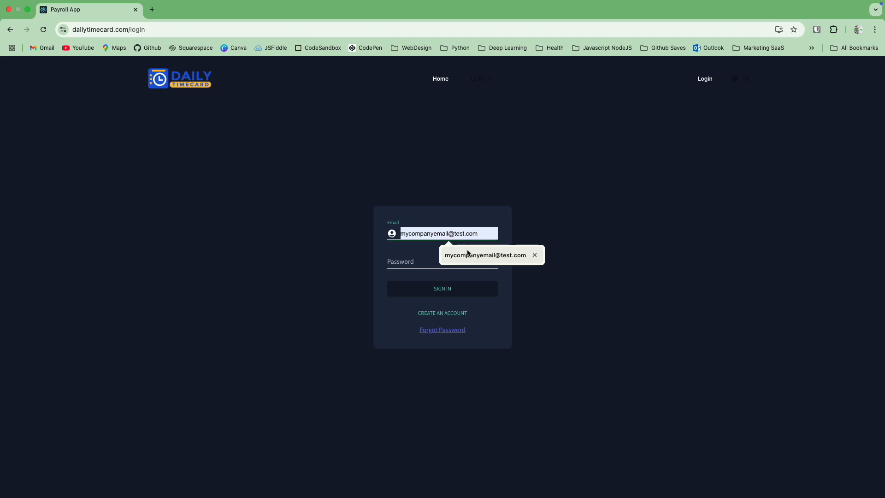
Step: Sign in to the company admin account with the saved email and the account password
{"action": "left_click", "coordinate": [470, 256]}
{"action": "left_click", "coordinate": [410, 260]}
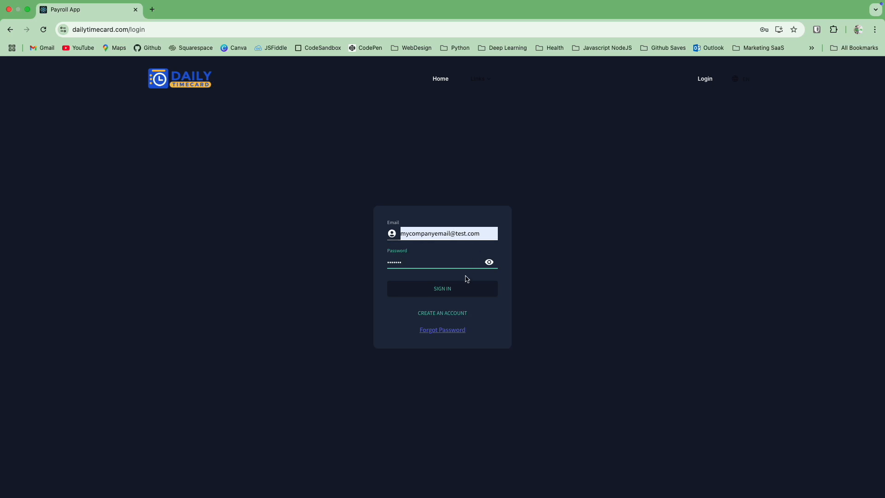
{"action": "left_click", "coordinate": [455, 292]}
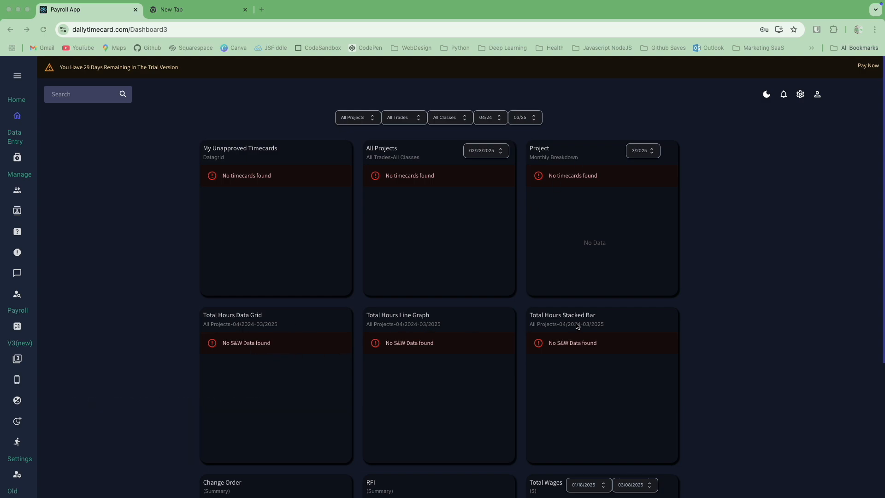
Step: Look over the dashboard cards and examine the trade and class filter options
{"action": "scroll", "coordinate": [350, 372], "scroll_direction": "down", "scroll_amount": 3}
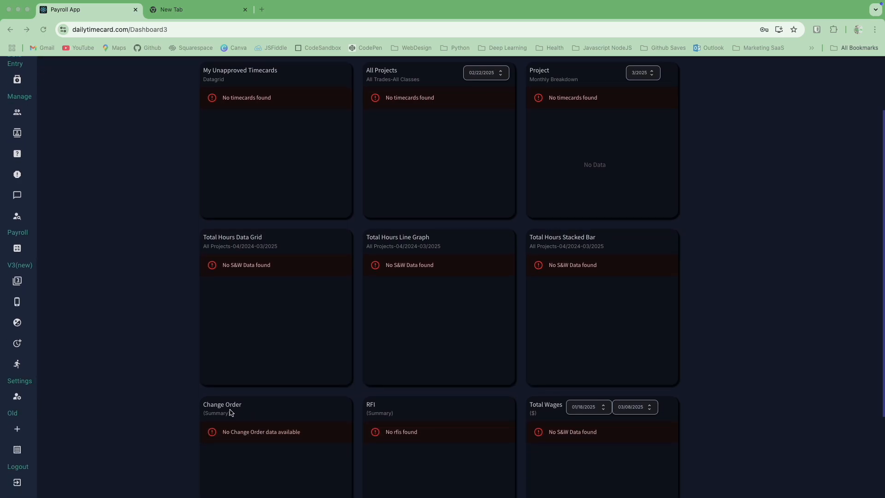
{"action": "scroll", "coordinate": [578, 392], "scroll_direction": "up", "scroll_amount": 3}
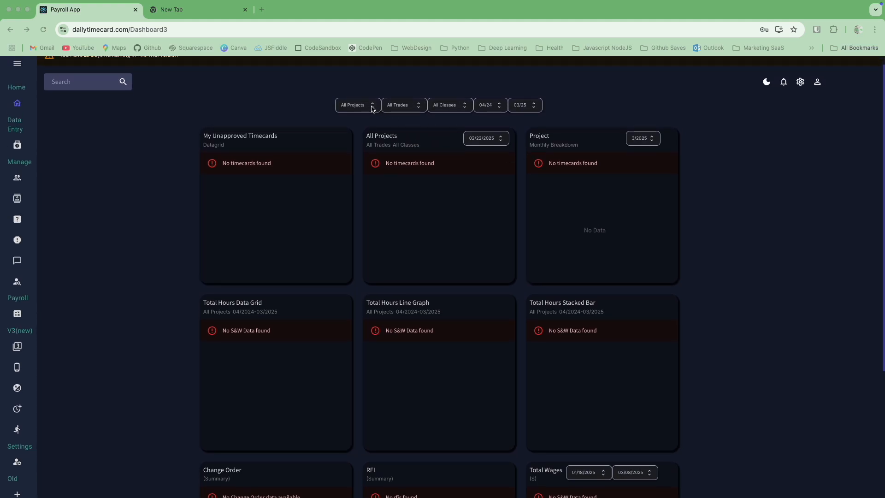
{"action": "left_click", "coordinate": [410, 108]}
{"action": "left_click", "coordinate": [420, 109]}
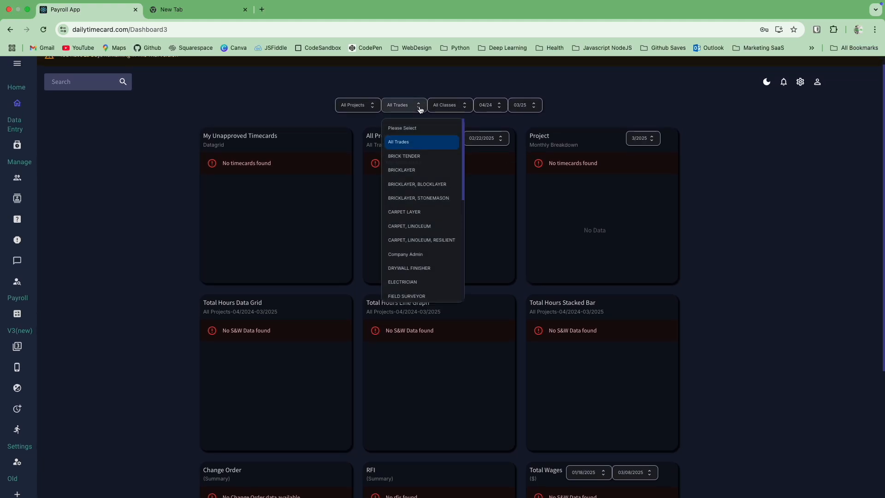
{"action": "left_click", "coordinate": [420, 110]}
{"action": "left_click", "coordinate": [458, 109]}
{"action": "left_click", "coordinate": [459, 110]}
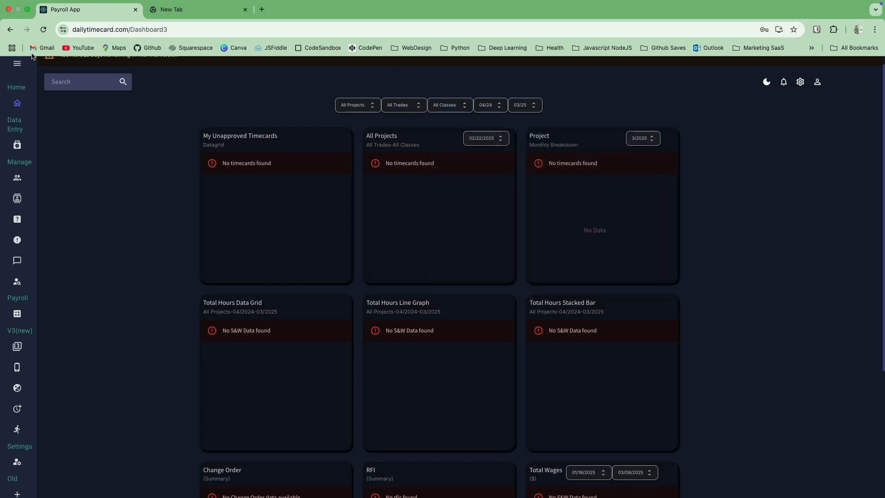
Step: Create a user with name, email, password, Project Manager role and classification, and Weekly pay type, and select that account's row
{"action": "left_click", "coordinate": [18, 64]}
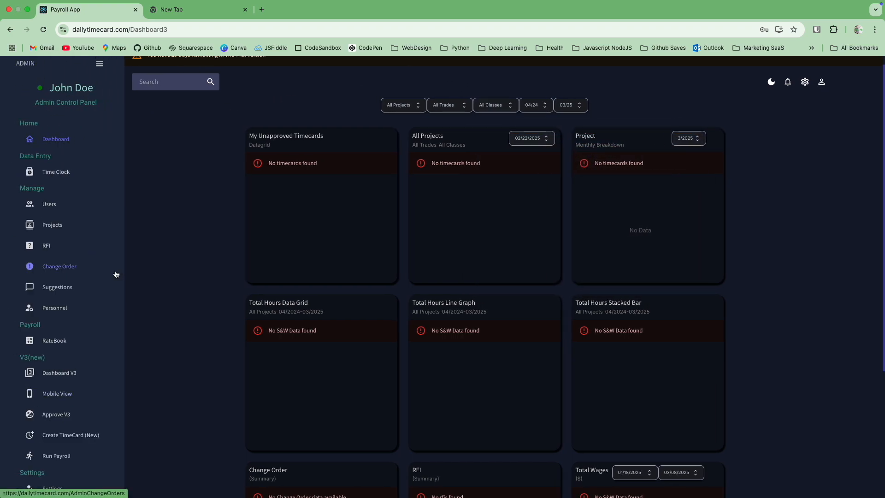
{"action": "left_click", "coordinate": [63, 209]}
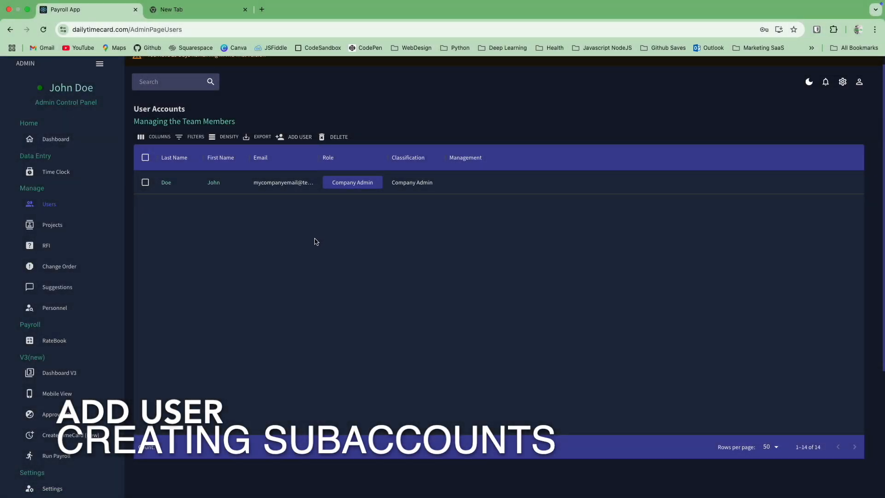
{"action": "scroll", "coordinate": [336, 123], "scroll_direction": "up", "scroll_amount": 1}
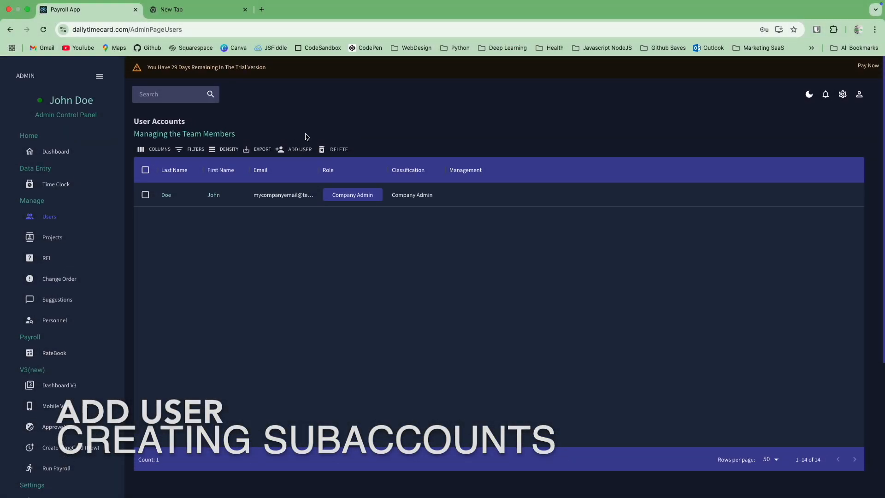
{"action": "left_click", "coordinate": [298, 150]}
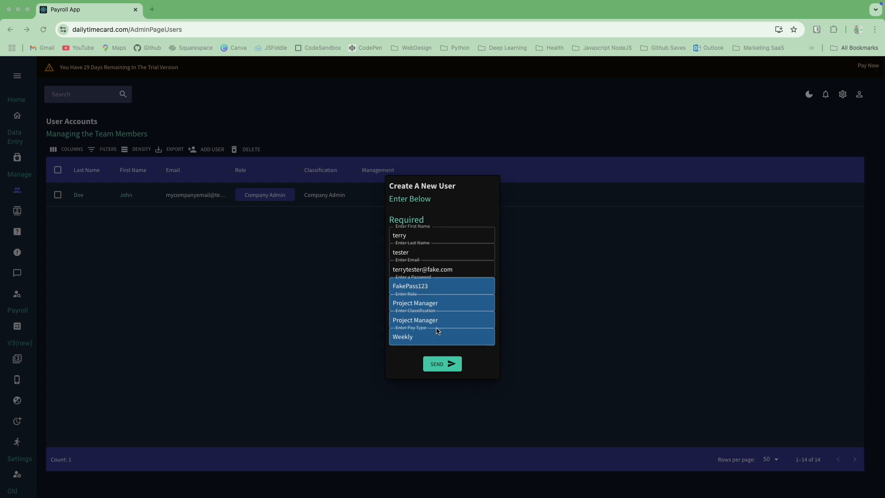
{"action": "left_click", "coordinate": [446, 365]}
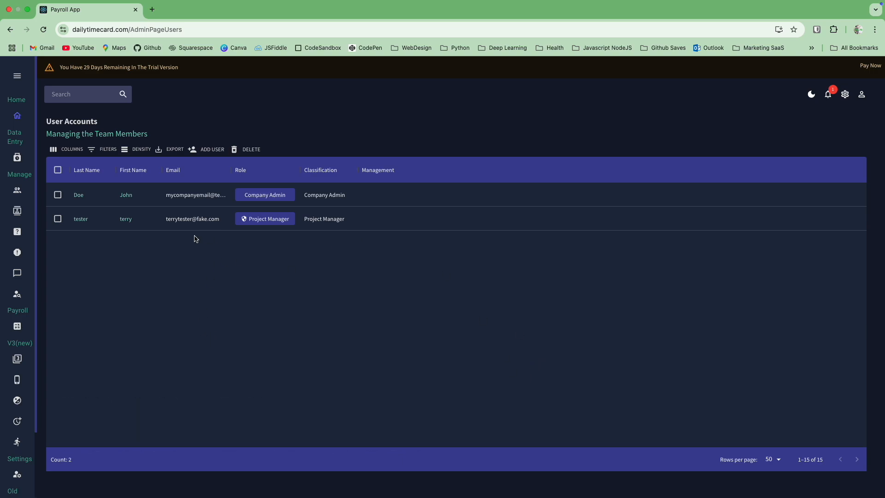
{"action": "left_click", "coordinate": [58, 219]}
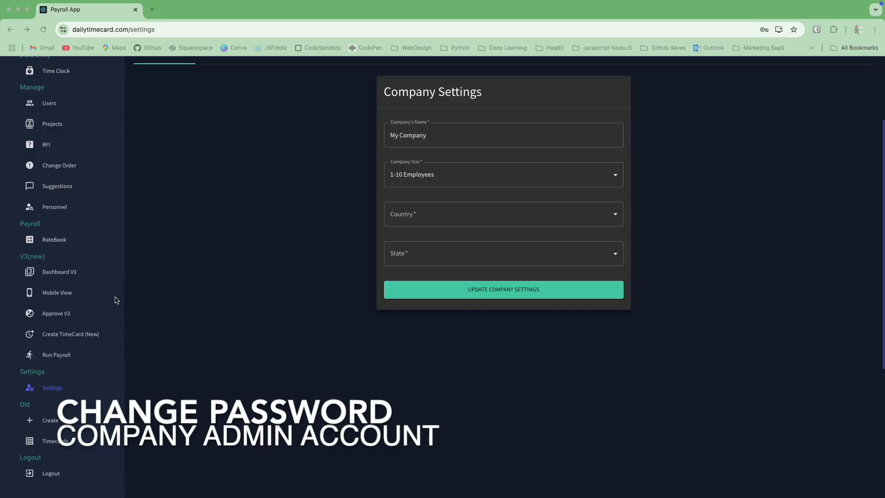
Step: Change the admin's password in the user profile settings by entering and confirming the new password, and save the update
{"action": "scroll", "coordinate": [116, 300], "scroll_direction": "down", "scroll_amount": 2}
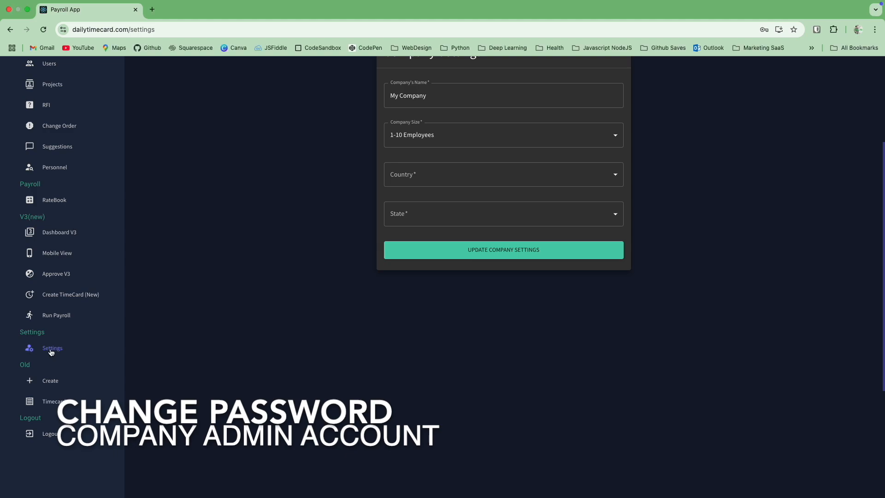
{"action": "scroll", "coordinate": [276, 309], "scroll_direction": "up", "scroll_amount": 4}
{"action": "scroll", "coordinate": [268, 309], "scroll_direction": "down", "scroll_amount": 1}
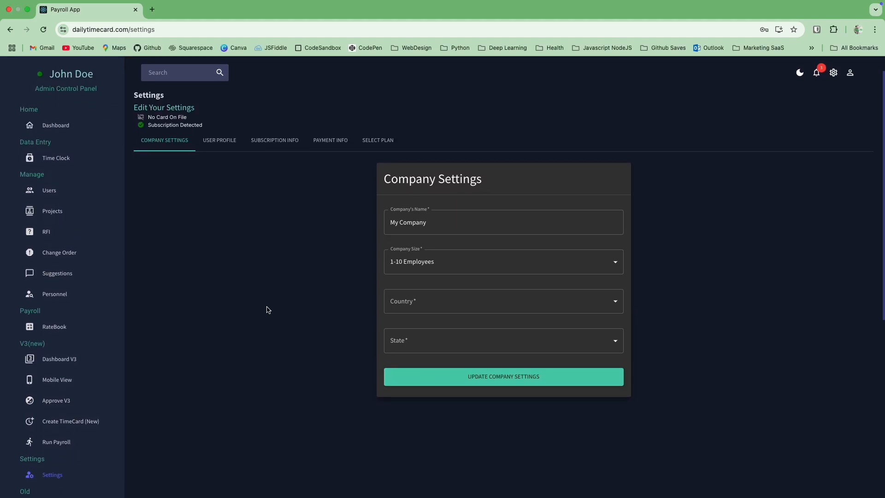
{"action": "left_click", "coordinate": [222, 142]}
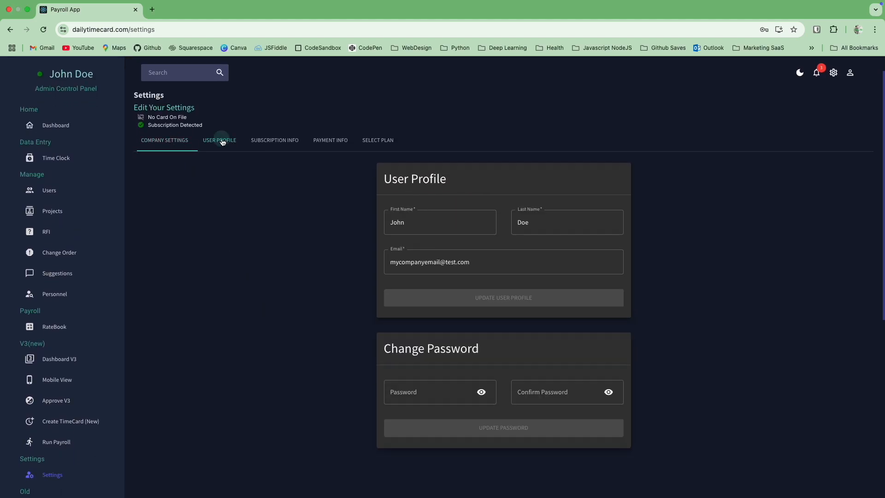
{"action": "left_click", "coordinate": [427, 388]}
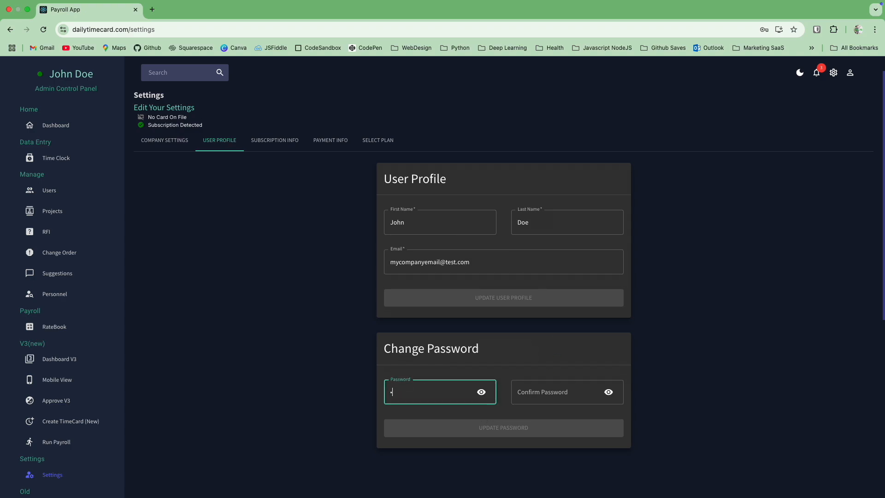
{"action": "type", "text": "••••••••"}
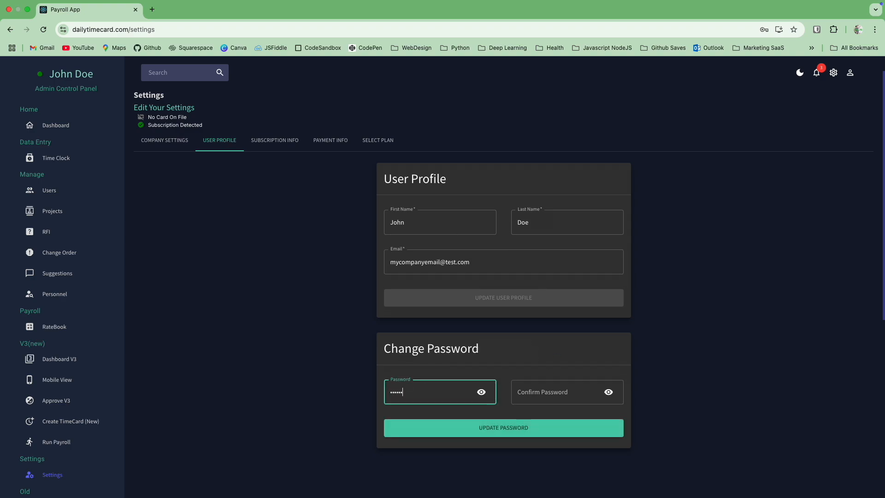
{"action": "left_click", "coordinate": [537, 387]}
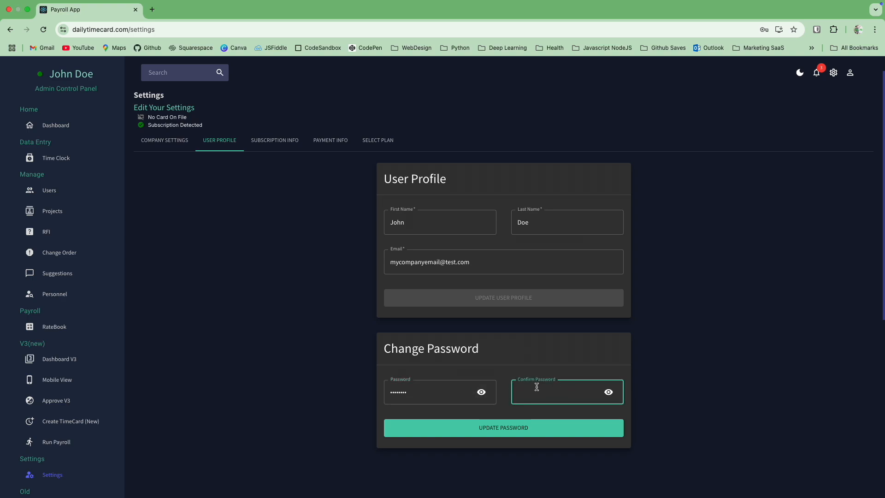
{"action": "type", "text": "•••"}
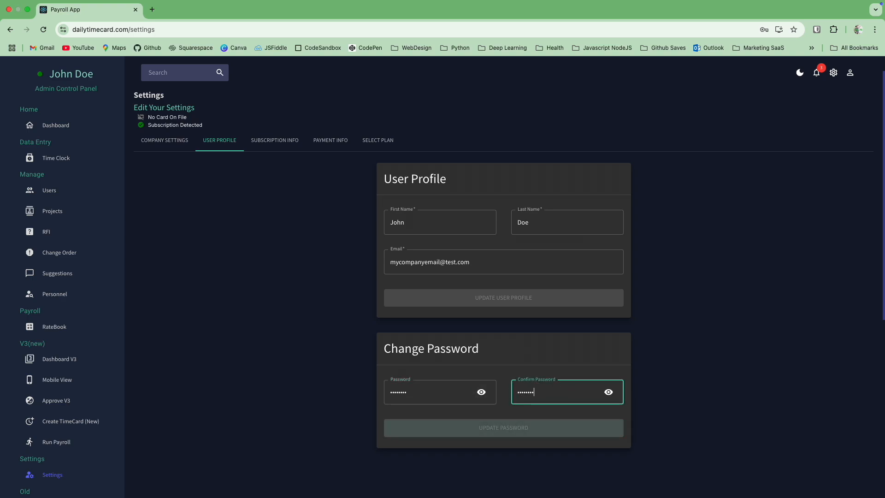
{"action": "left_click", "coordinate": [518, 428]}
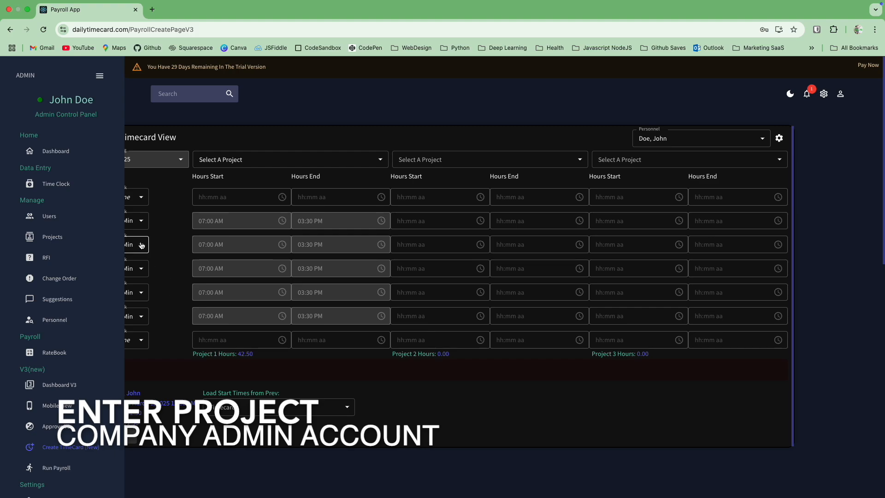
Step: Add the project "Test Project" in San Francisco, California, with its address, start 01-31-2025, end 12-31-2025, bid date 01-02-2025 and code 01
{"action": "left_click", "coordinate": [57, 237]}
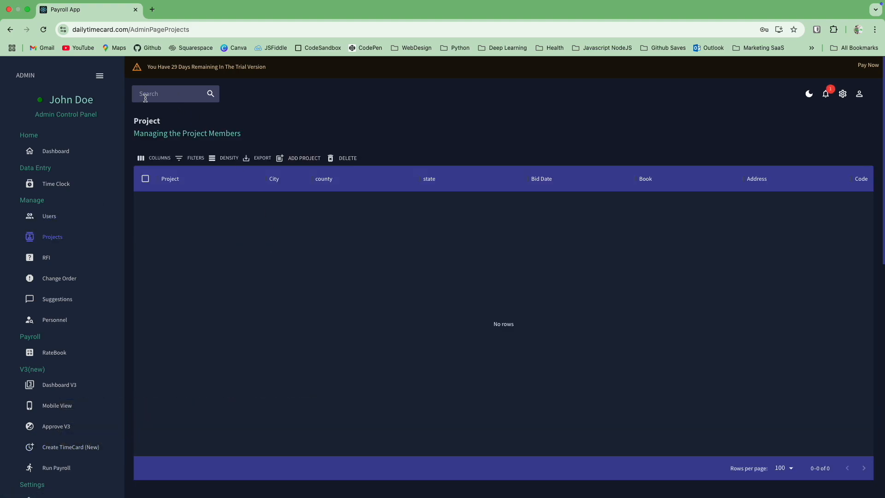
{"action": "left_click", "coordinate": [293, 159]}
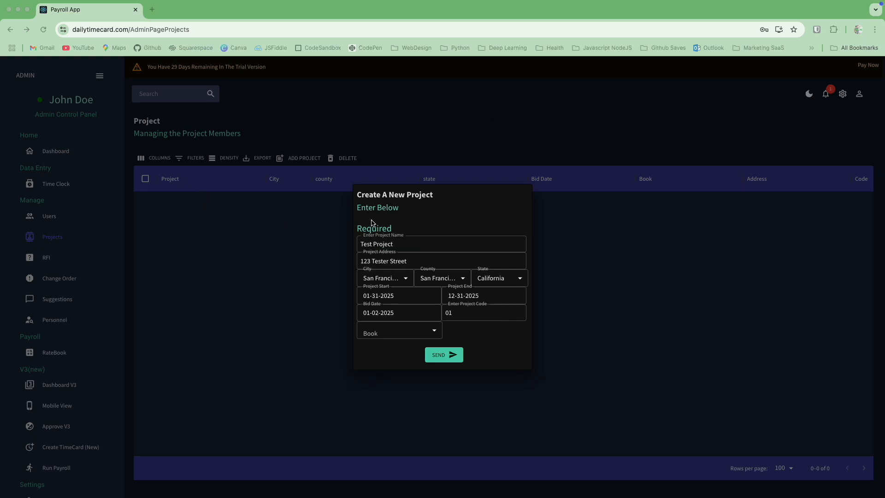
{"action": "left_click", "coordinate": [390, 243]}
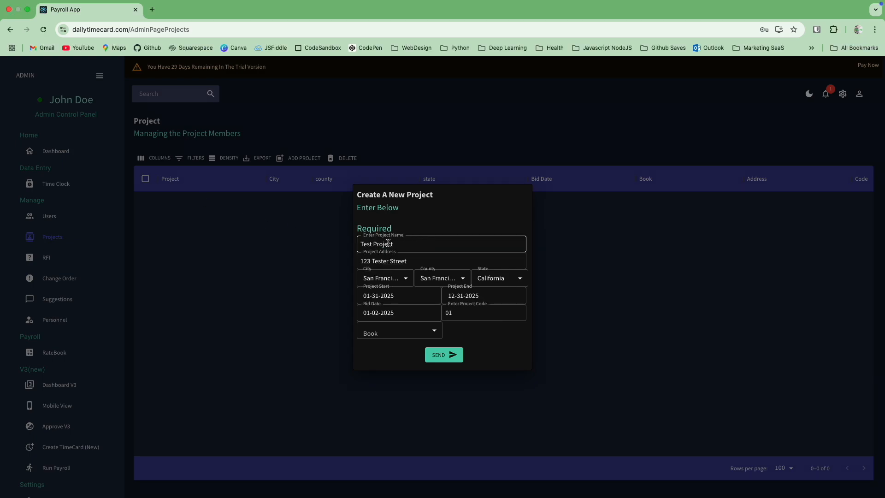
{"action": "left_click", "coordinate": [368, 260]}
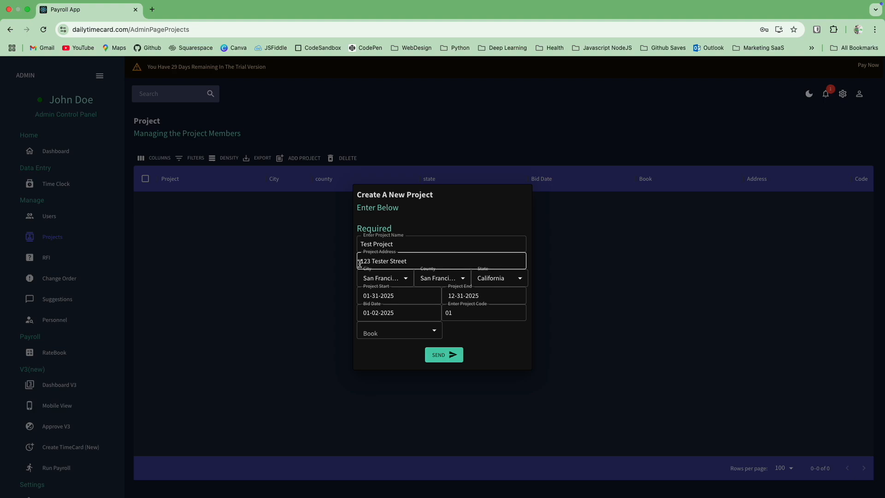
{"action": "left_click", "coordinate": [393, 276]}
{"action": "left_click", "coordinate": [459, 356]}
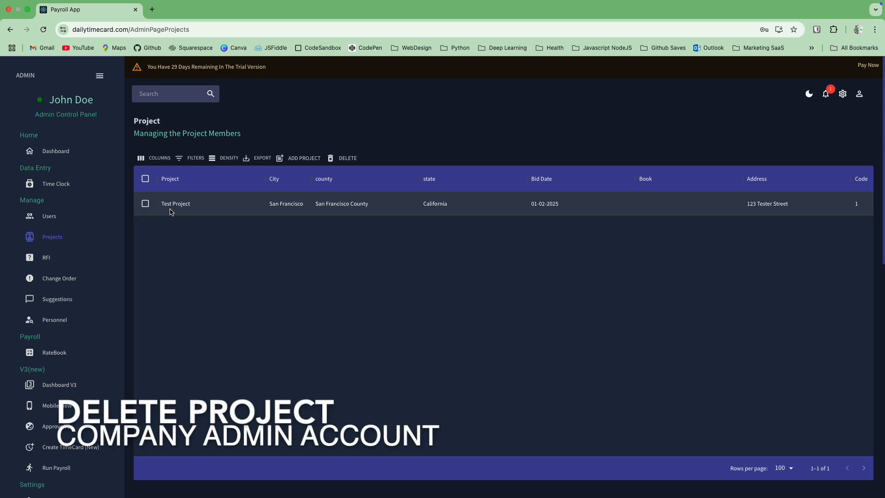
Step: Select the Test Project row in the project list and clear the selection again
{"action": "left_click", "coordinate": [145, 203]}
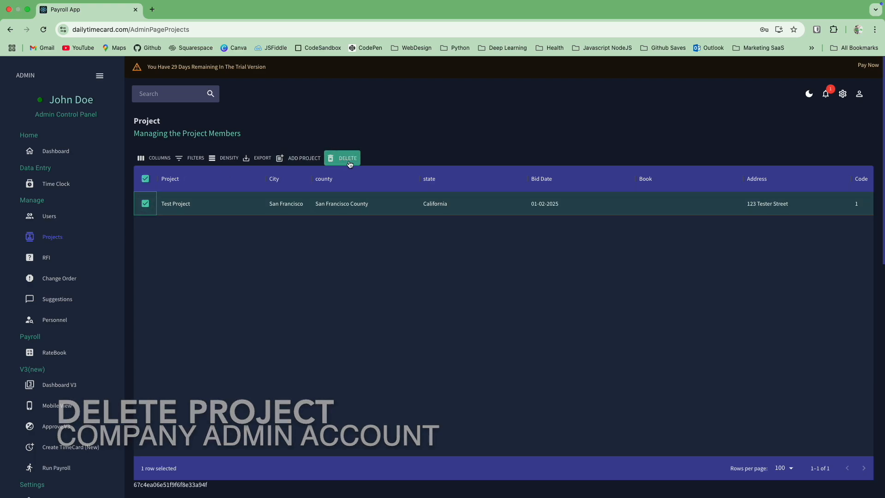
{"action": "left_click", "coordinate": [145, 204]}
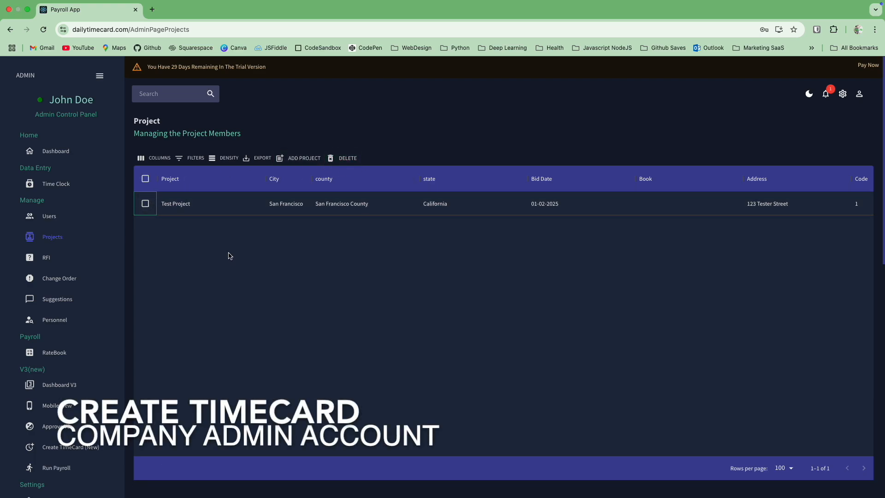
Step: Start a new timecard for the week ending 03/01/2025 and assign Test Project as its first project
{"action": "left_click", "coordinate": [82, 444]}
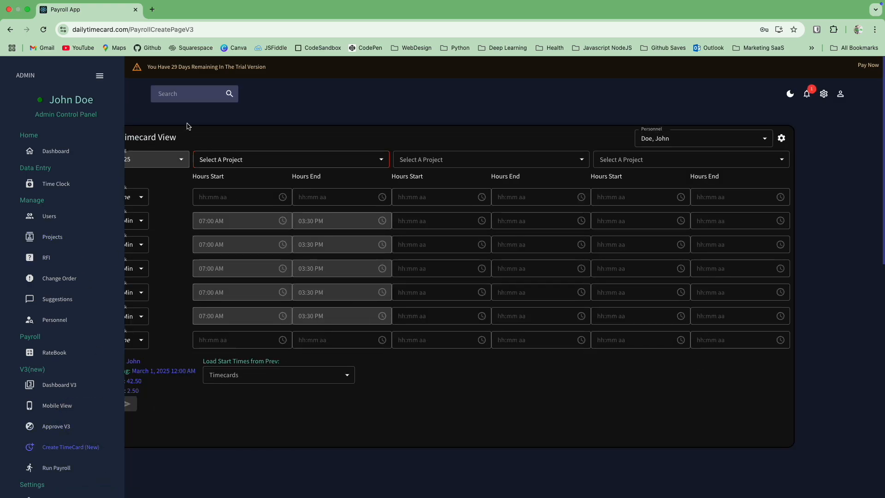
{"action": "left_click", "coordinate": [99, 75]}
{"action": "left_click", "coordinate": [377, 159]}
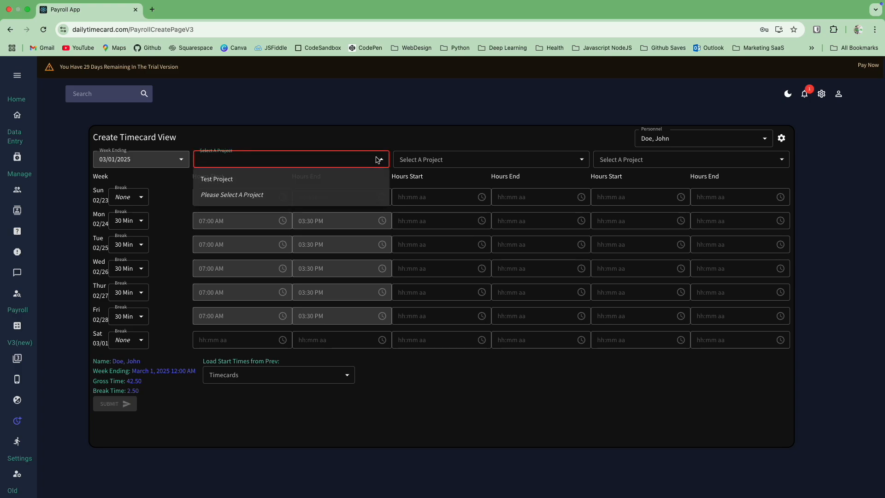
{"action": "left_click", "coordinate": [244, 183]}
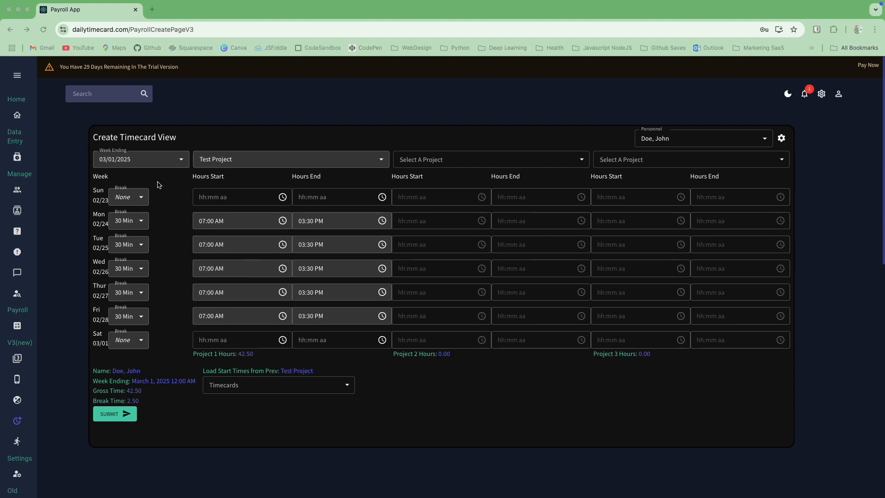
Step: Clear Wednesday's start and end hours for the timecard's first project
{"action": "left_click", "coordinate": [282, 270]}
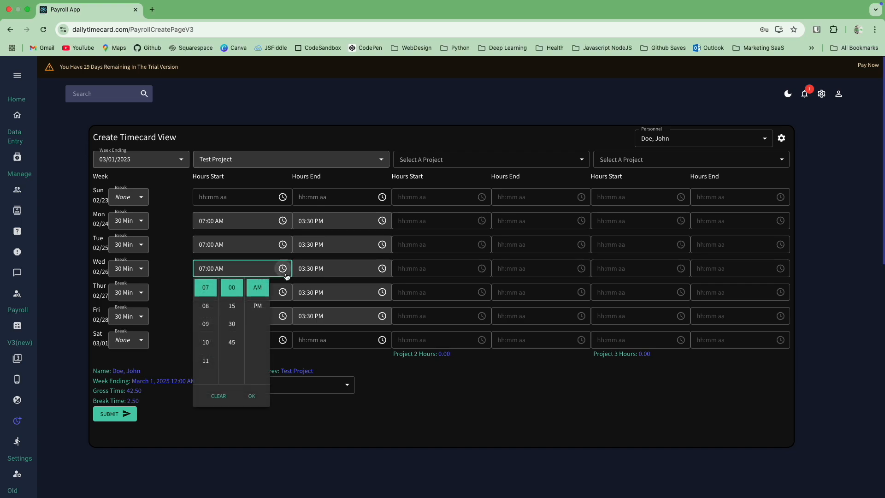
{"action": "left_click", "coordinate": [219, 397]}
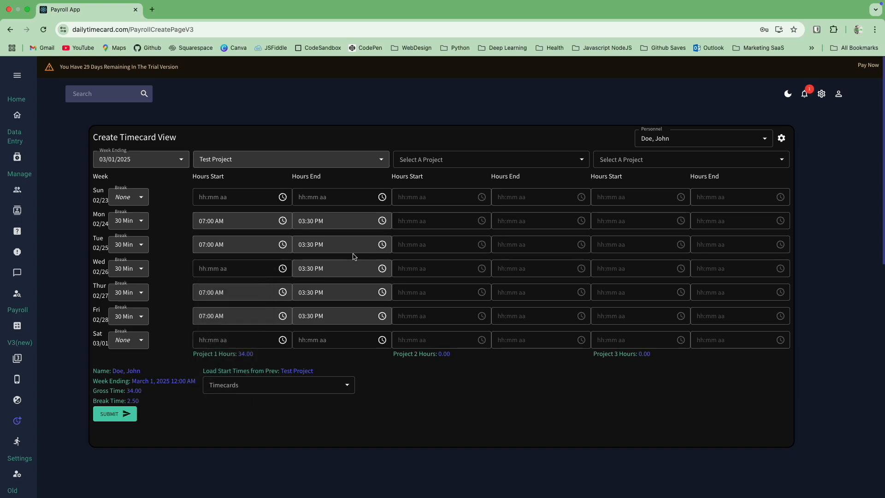
{"action": "left_click", "coordinate": [382, 268]}
{"action": "left_click", "coordinate": [313, 398]}
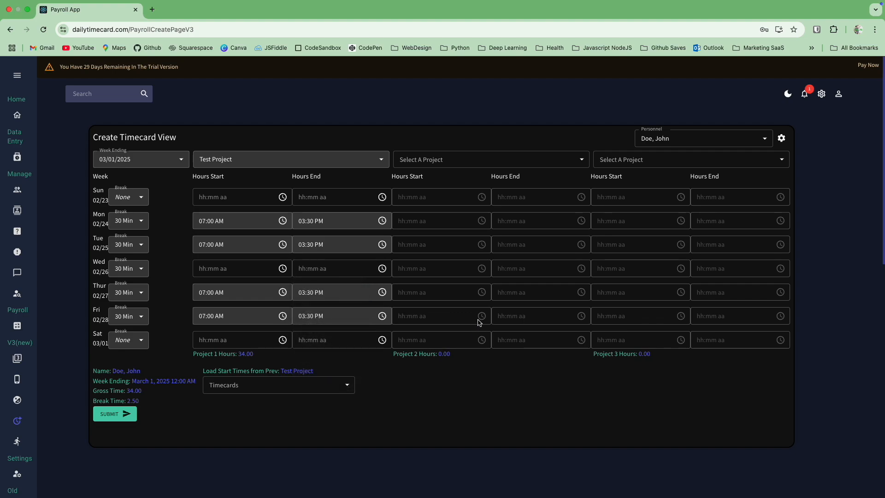
Step: Assign Test Project as the timecard's second project and set its Thursday start time to 03:30 PM
{"action": "left_click", "coordinate": [478, 162]}
{"action": "left_click", "coordinate": [446, 183]}
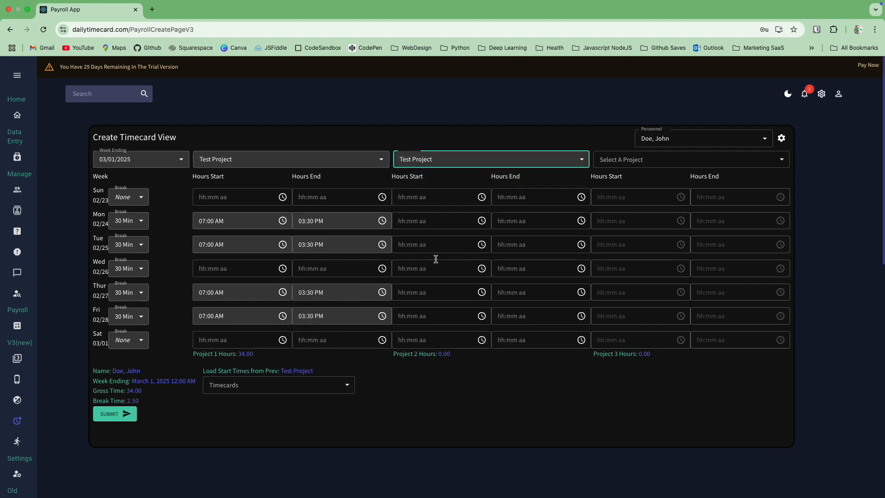
{"action": "left_click", "coordinate": [481, 293]}
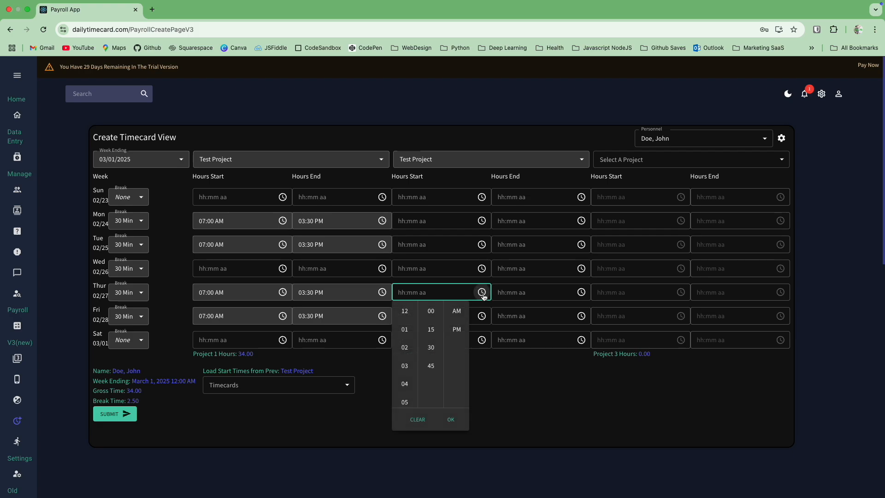
{"action": "left_click", "coordinate": [455, 330]}
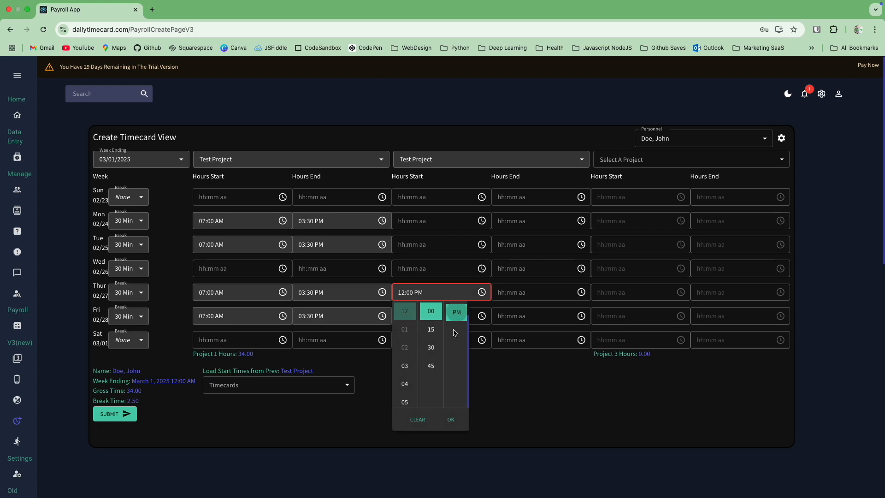
{"action": "left_click", "coordinate": [405, 365]}
{"action": "left_click", "coordinate": [432, 348]}
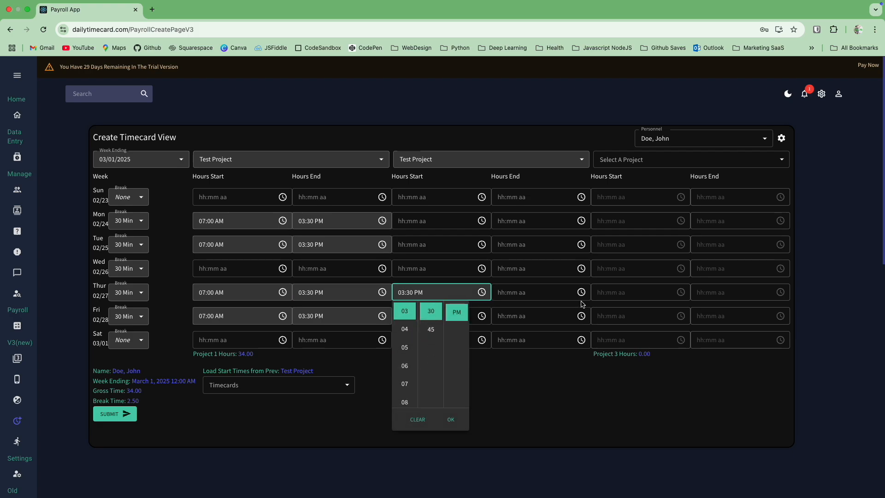
Step: Set the second project's Thursday end time to 05:00 PM
{"action": "scroll", "coordinate": [507, 360], "scroll_direction": "down", "scroll_amount": 5}
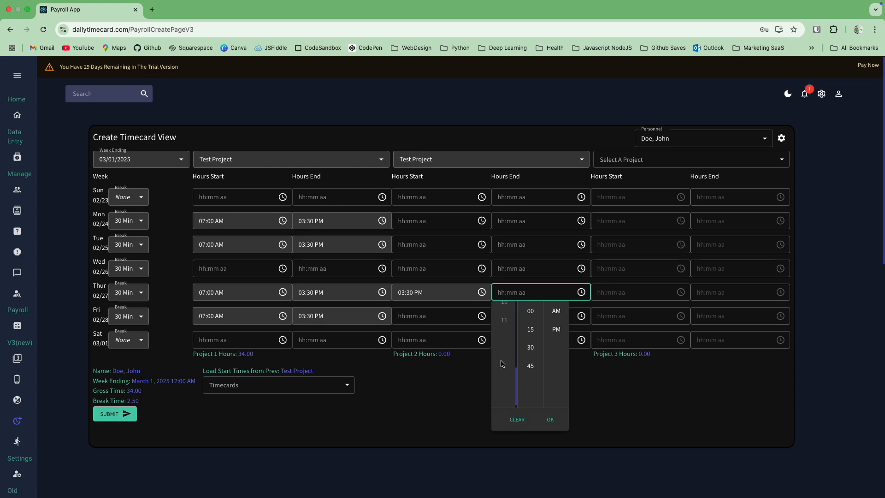
{"action": "left_click", "coordinate": [558, 335]}
{"action": "scroll", "coordinate": [505, 351], "scroll_direction": "up", "scroll_amount": 5}
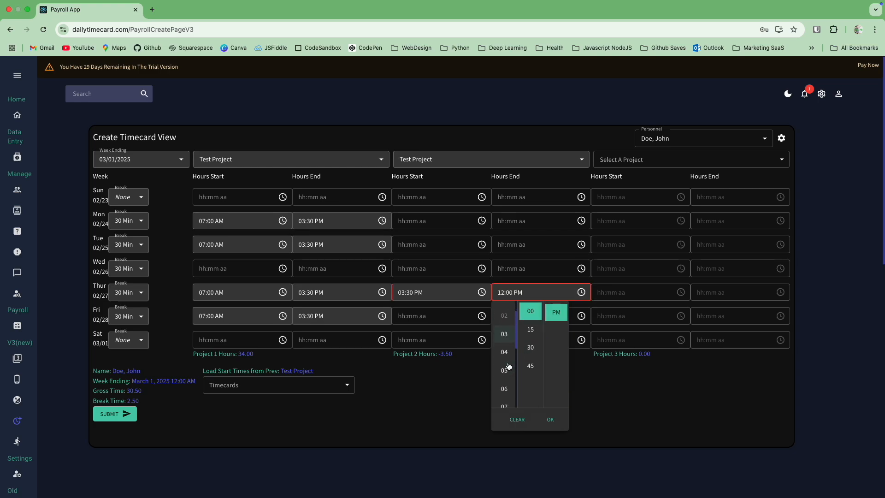
{"action": "left_click", "coordinate": [507, 365]}
{"action": "left_click", "coordinate": [551, 419]}
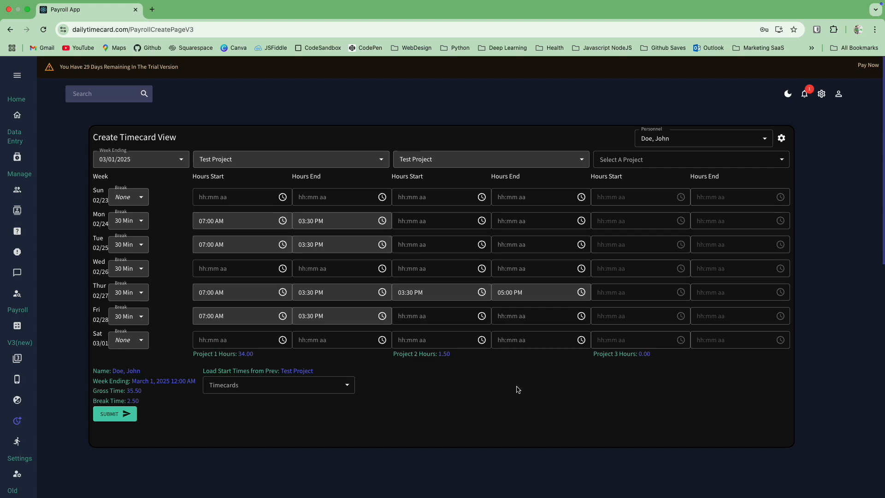
Step: Set Wednesday's break to None and submit the timecard for the week ending 03/01/2025
{"action": "left_click", "coordinate": [130, 268]}
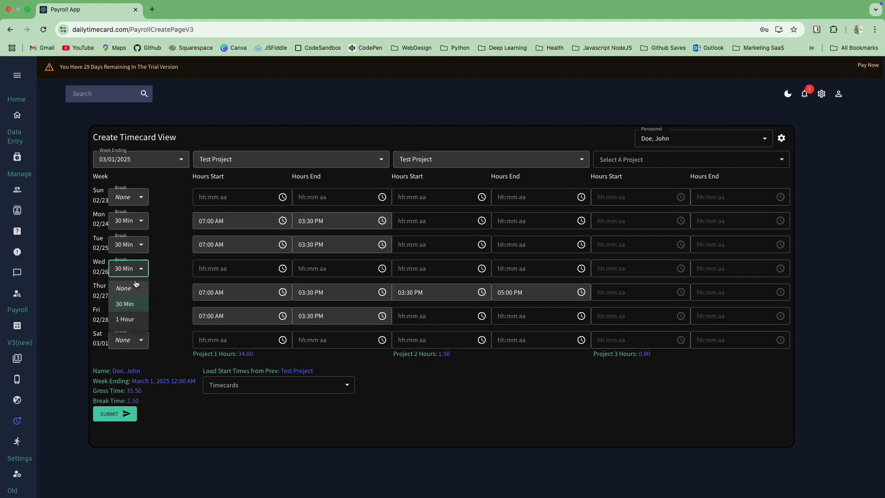
{"action": "left_click", "coordinate": [124, 287]}
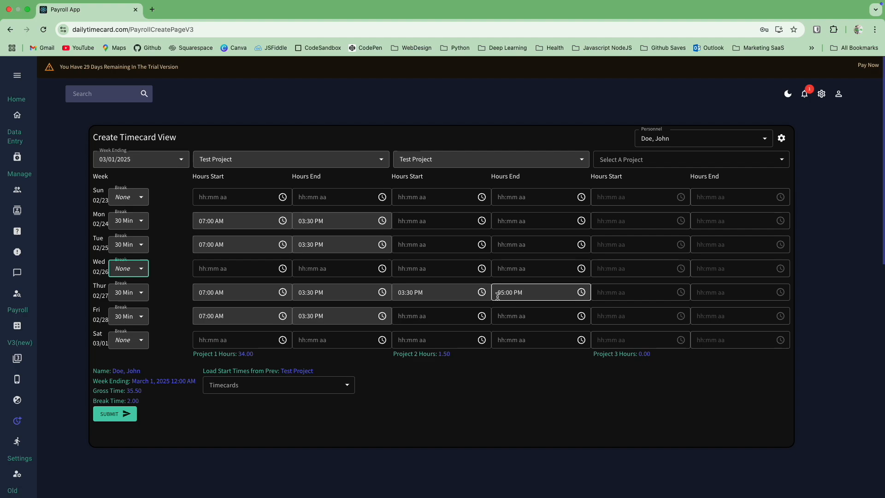
{"action": "left_click", "coordinate": [136, 415]}
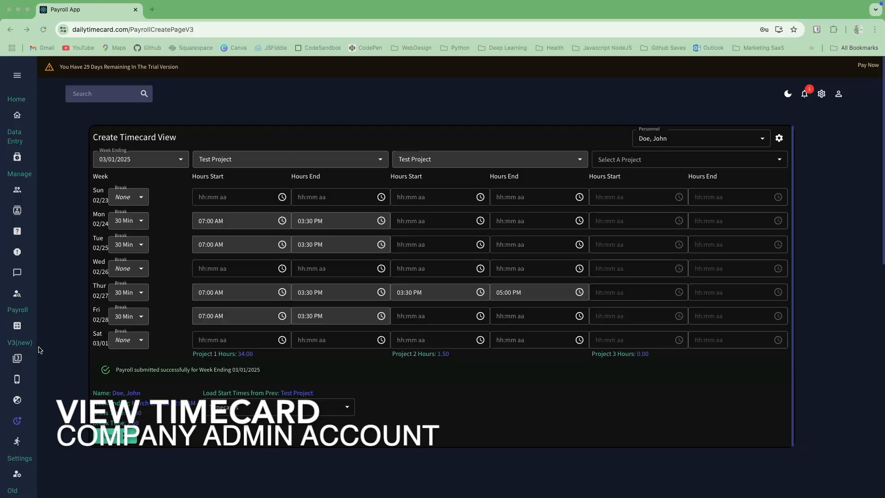
Step: View the details of the pending timecard for the week ending 03/01/2025 in Mobile View and close them
{"action": "left_click", "coordinate": [20, 380]}
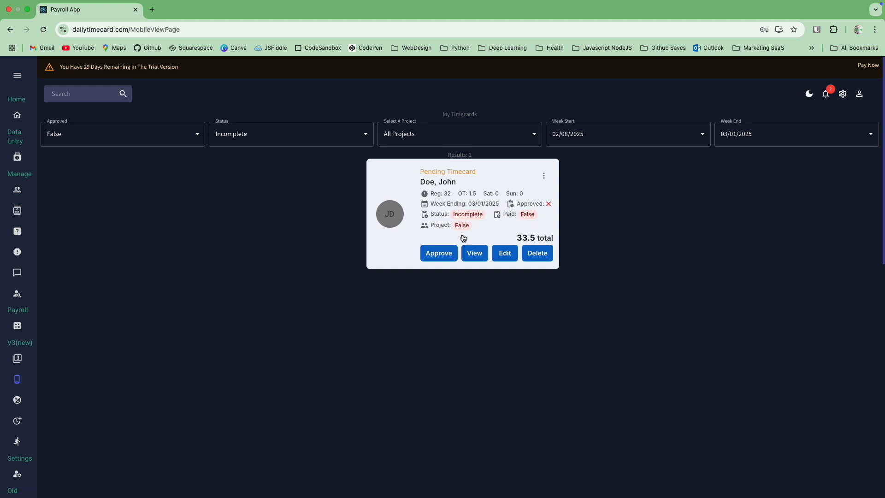
{"action": "left_click", "coordinate": [474, 253]}
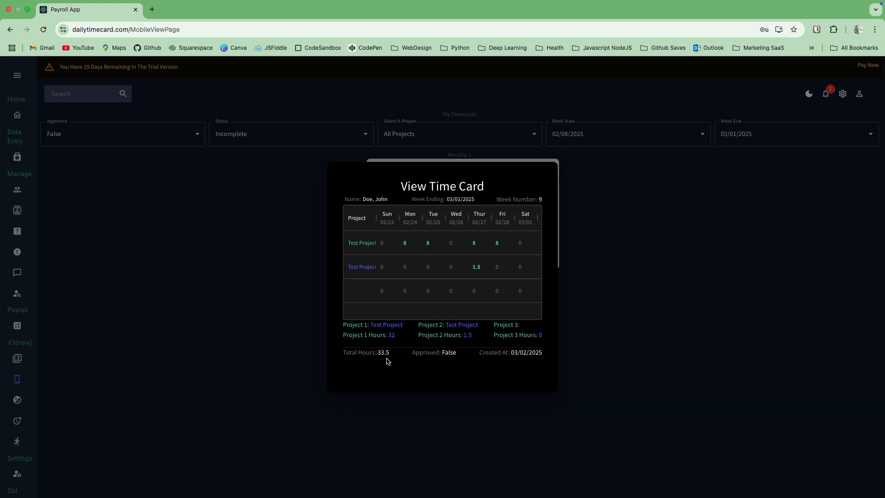
{"action": "left_click", "coordinate": [663, 269]}
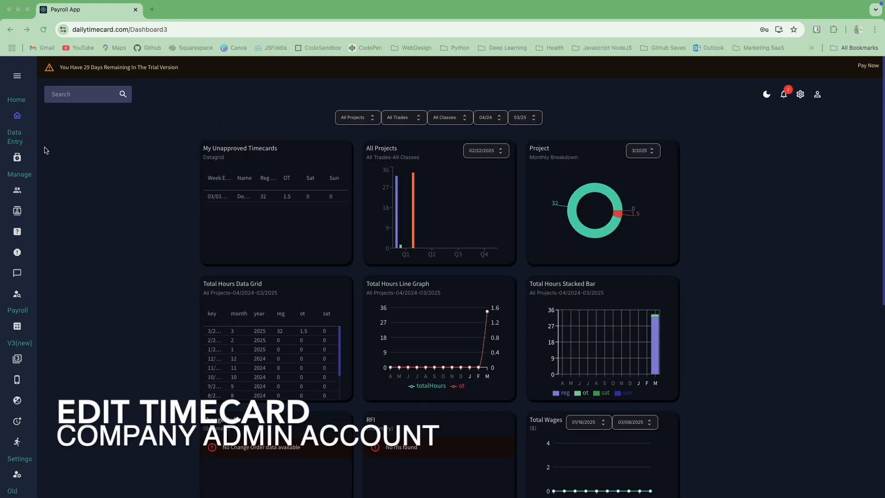
Step: Edit the pending timecard in Mobile View, setting the second project's Thursday end time to 06:00 PM, and save the update
{"action": "left_click", "coordinate": [18, 78]}
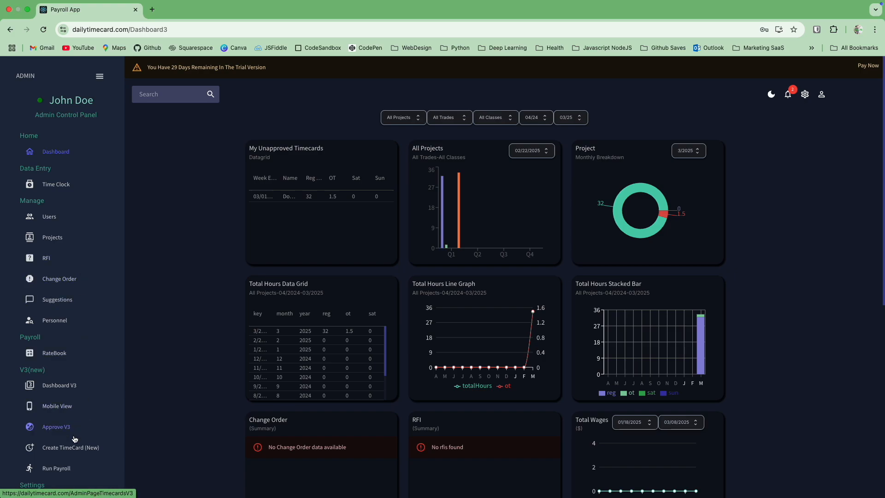
{"action": "left_click", "coordinate": [64, 406]}
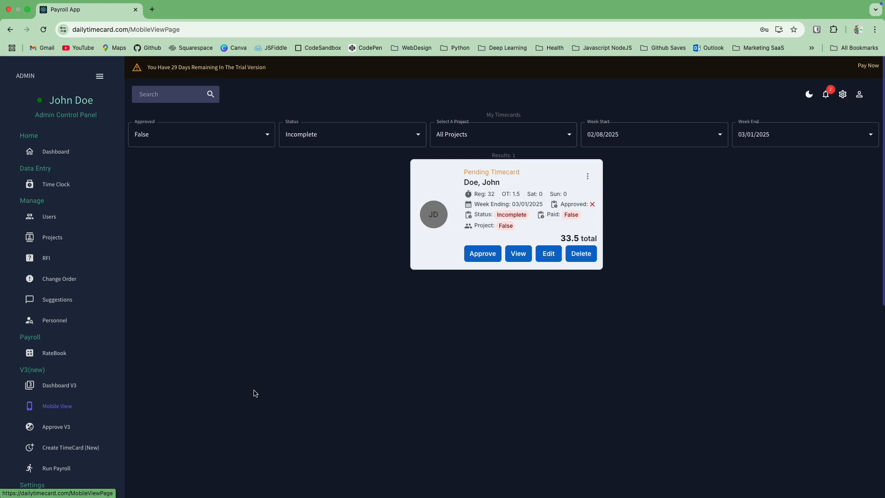
{"action": "left_click", "coordinate": [548, 254]}
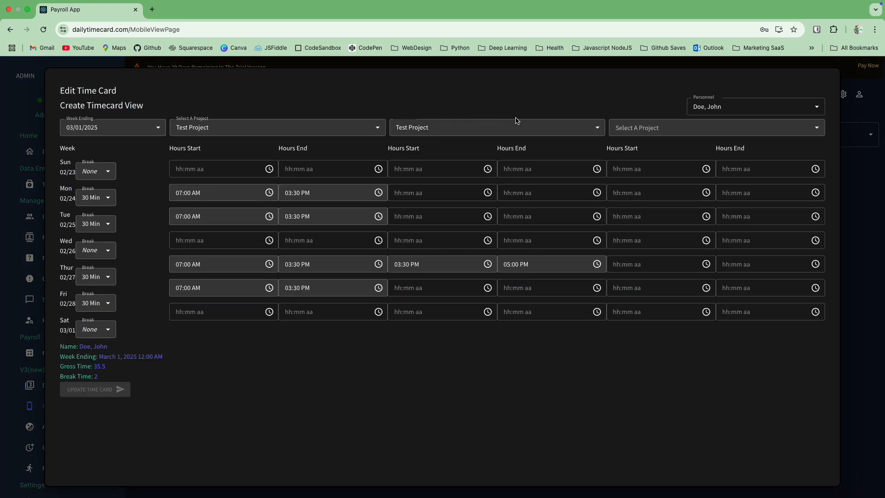
{"action": "left_click", "coordinate": [598, 264]}
{"action": "left_click", "coordinate": [511, 301]}
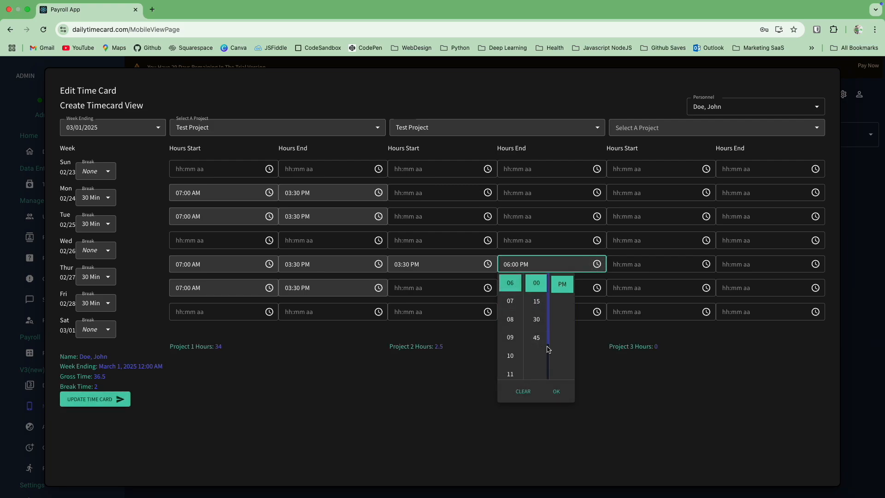
{"action": "left_click", "coordinate": [557, 393]}
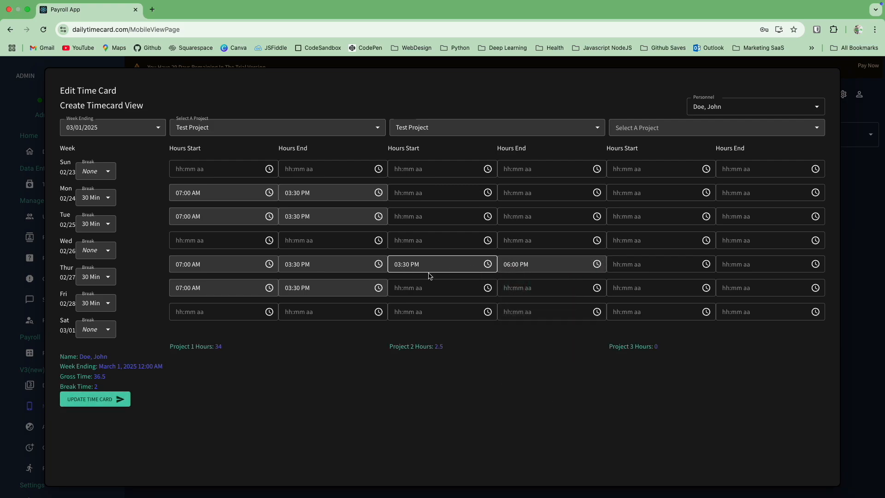
{"action": "left_click", "coordinate": [109, 402]}
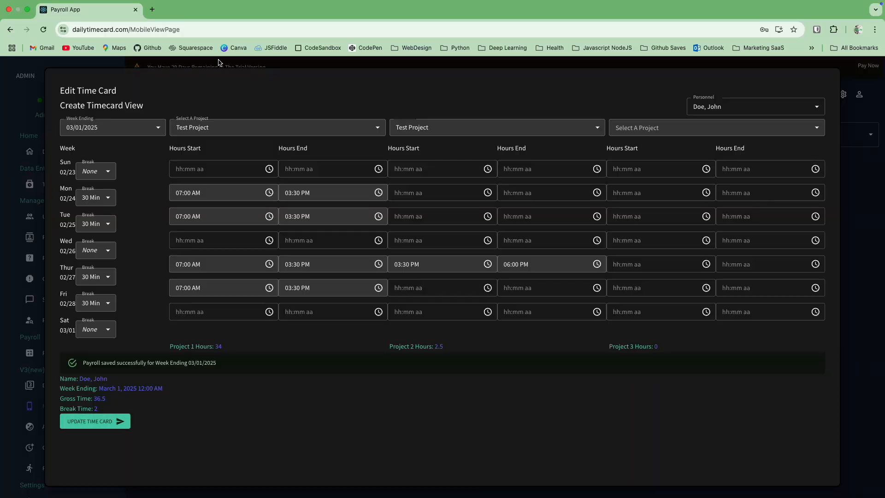
{"action": "left_click", "coordinate": [190, 65]}
{"action": "left_click", "coordinate": [56, 151]}
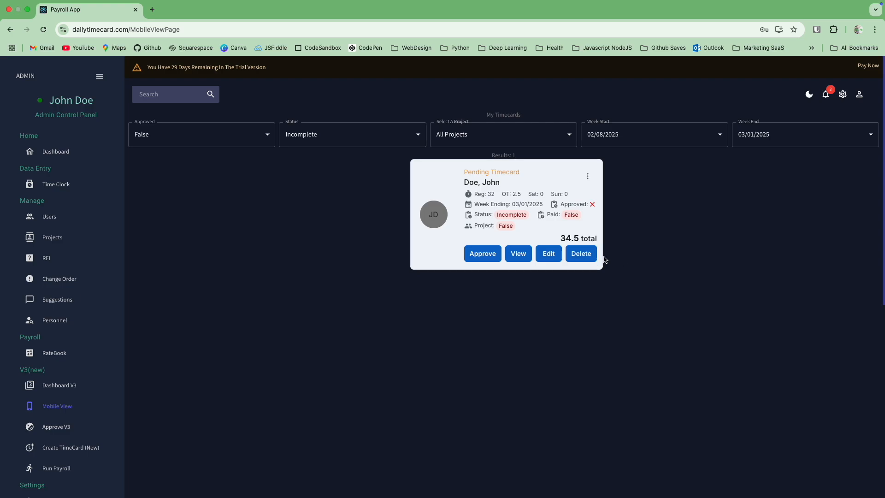
Step: Open the delete confirmation for the pending timecard and dismiss it without deleting
{"action": "left_click", "coordinate": [580, 254]}
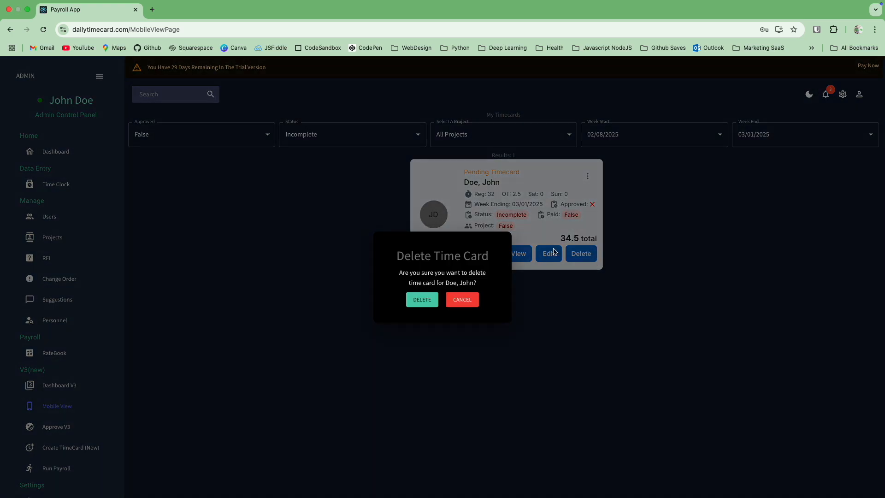
{"action": "left_click", "coordinate": [378, 160]}
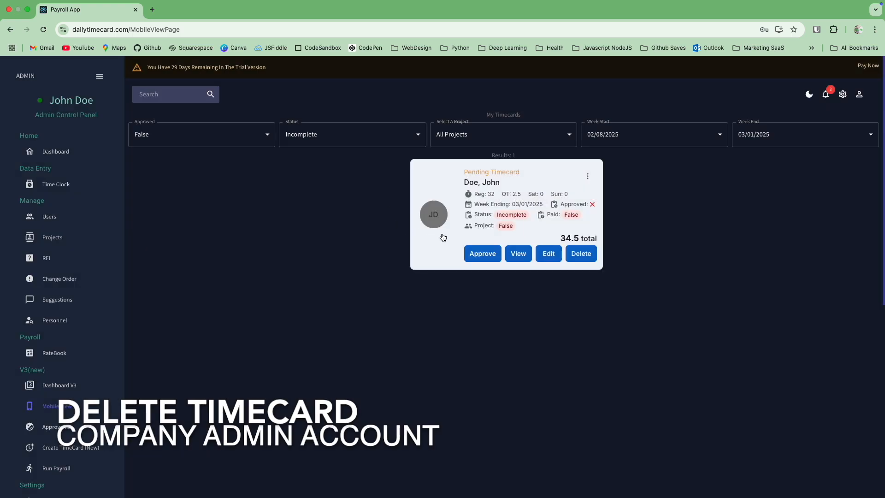
Step: Approve the pending timecard for the week ending 03/01/2025 and filter the timecards by Approved True and Status Complete
{"action": "left_click", "coordinate": [479, 253]}
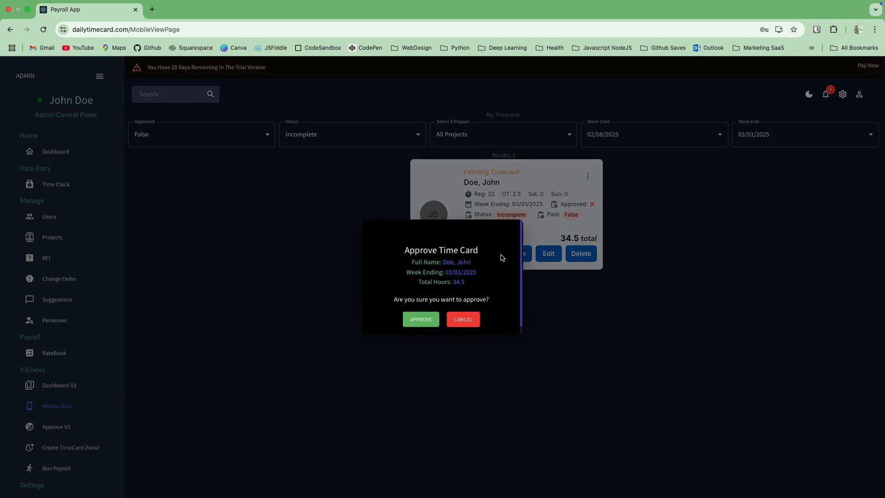
{"action": "left_click", "coordinate": [419, 318]}
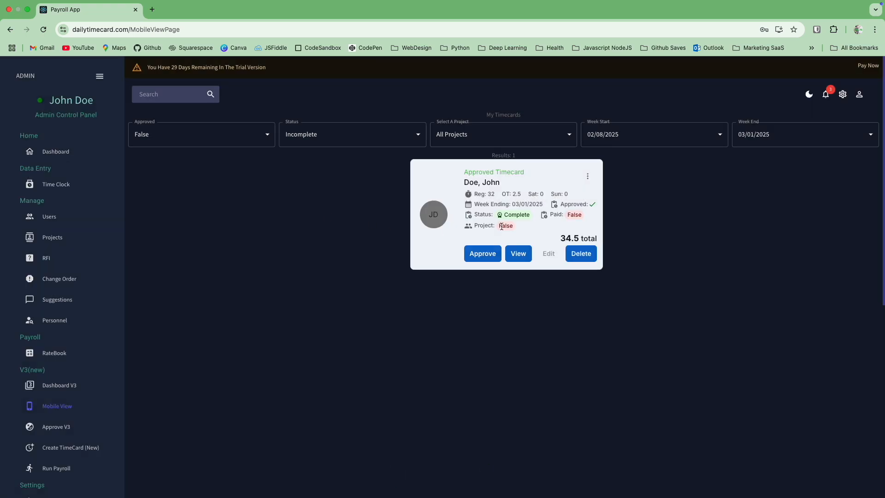
{"action": "left_click", "coordinate": [244, 139]}
{"action": "left_click", "coordinate": [230, 174]}
{"action": "left_click", "coordinate": [354, 142]}
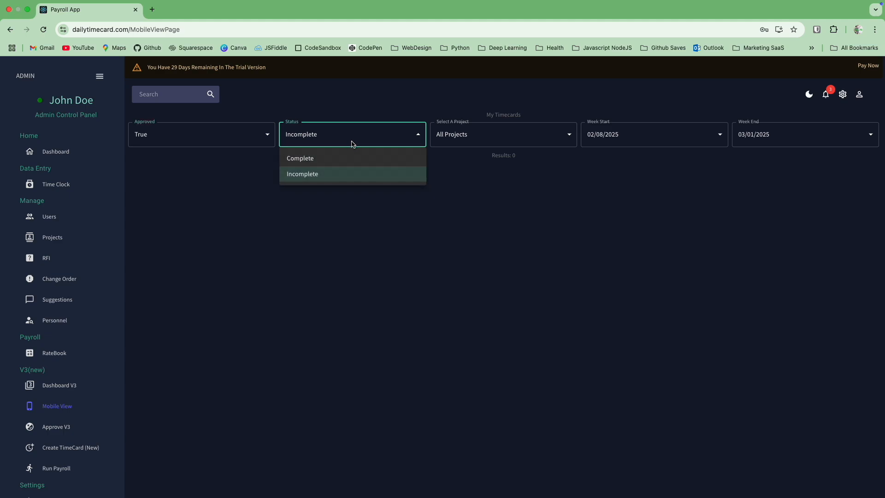
{"action": "left_click", "coordinate": [322, 160]}
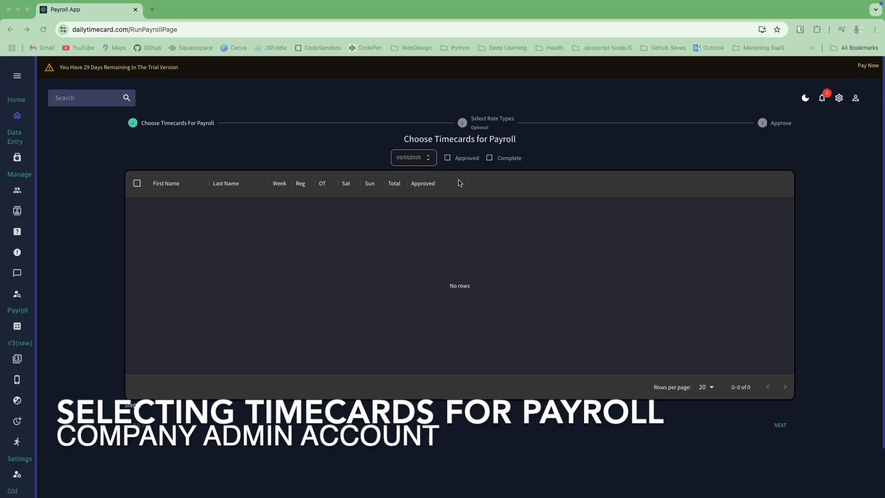
Step: Start a payroll run, filter for approved and complete timecards, select the listed timecard and continue to the rate type selection
{"action": "scroll", "coordinate": [75, 163], "scroll_direction": "down", "scroll_amount": 2}
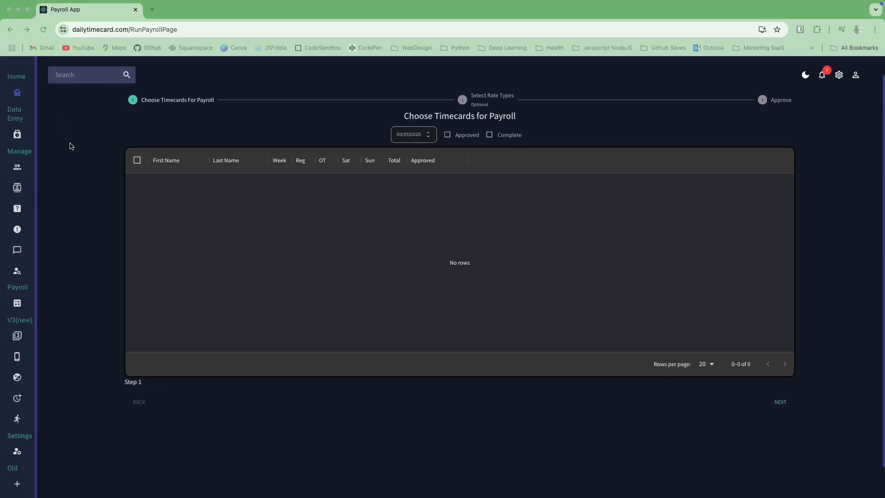
{"action": "scroll", "coordinate": [53, 113], "scroll_direction": "up", "scroll_amount": 2}
{"action": "mouse_move", "coordinate": [21, 83]}
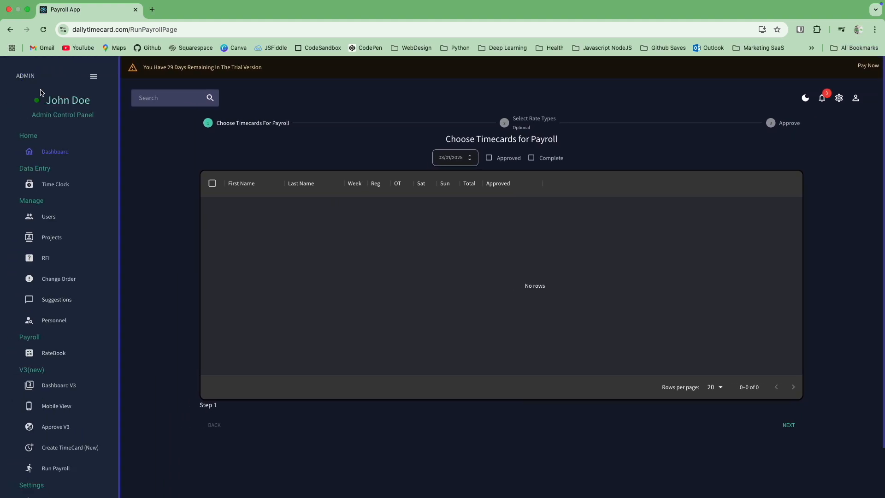
{"action": "left_click", "coordinate": [56, 468]}
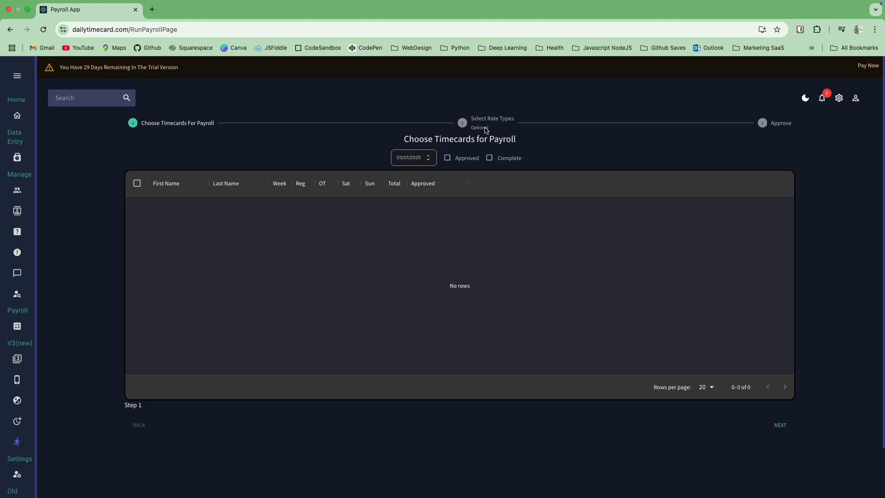
{"action": "left_click", "coordinate": [448, 158]}
{"action": "left_click", "coordinate": [490, 158]}
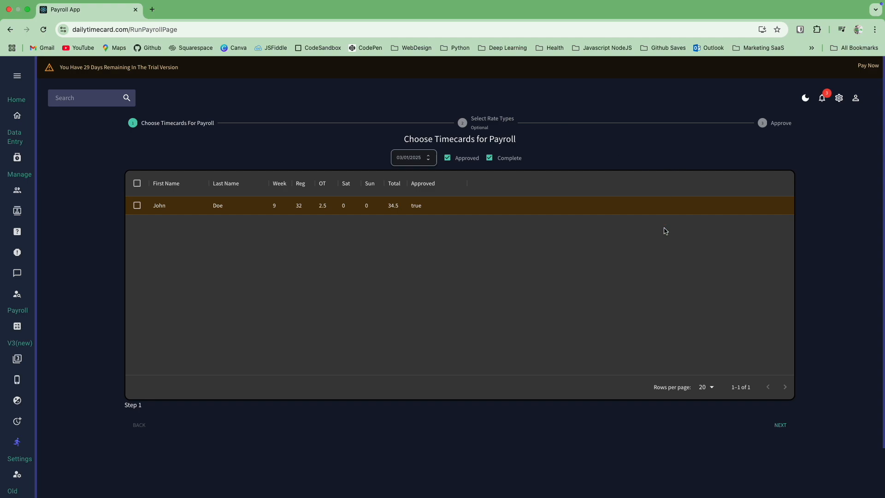
{"action": "left_click", "coordinate": [137, 206]}
{"action": "left_click", "coordinate": [780, 425]}
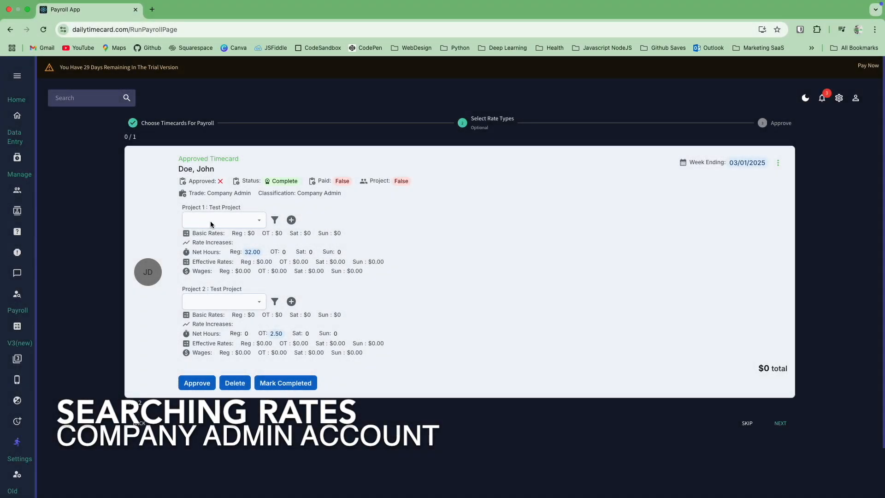
Step: Search the rates for Project 1 by SFR-2022-2_E and close the search without picking a rate
{"action": "left_click", "coordinate": [206, 221]}
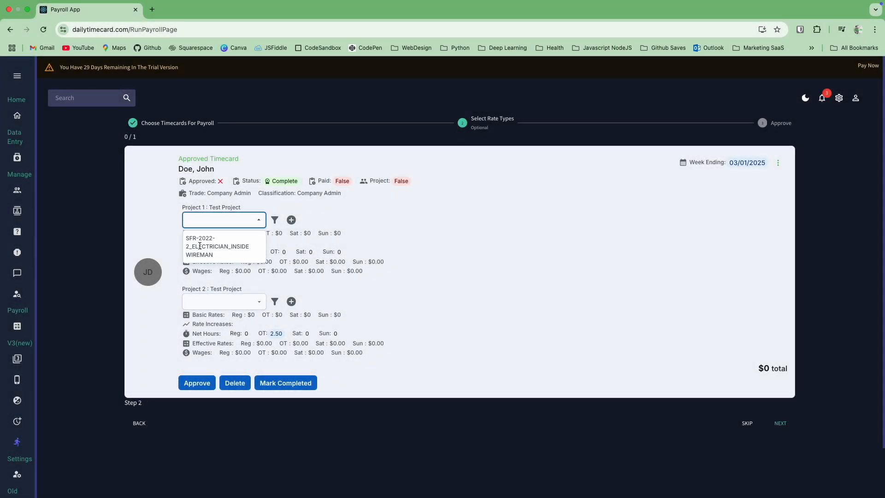
{"action": "left_click", "coordinate": [275, 222]}
{"action": "left_click", "coordinate": [399, 196]}
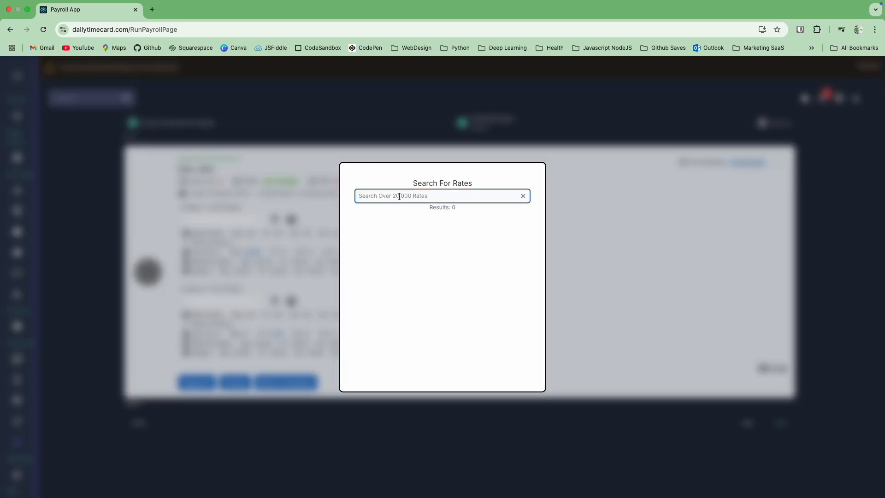
{"action": "type", "text": "SFR-2022-2"}
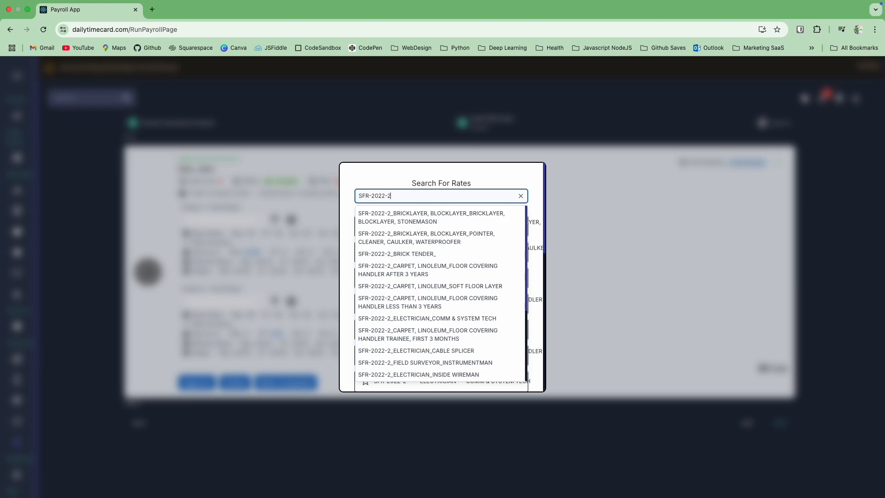
{"action": "type", "text": "_E"}
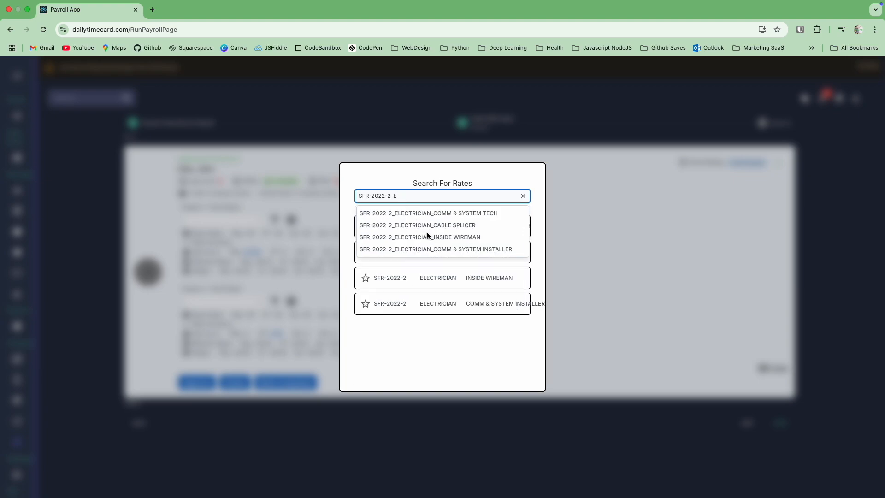
{"action": "left_click", "coordinate": [666, 211]}
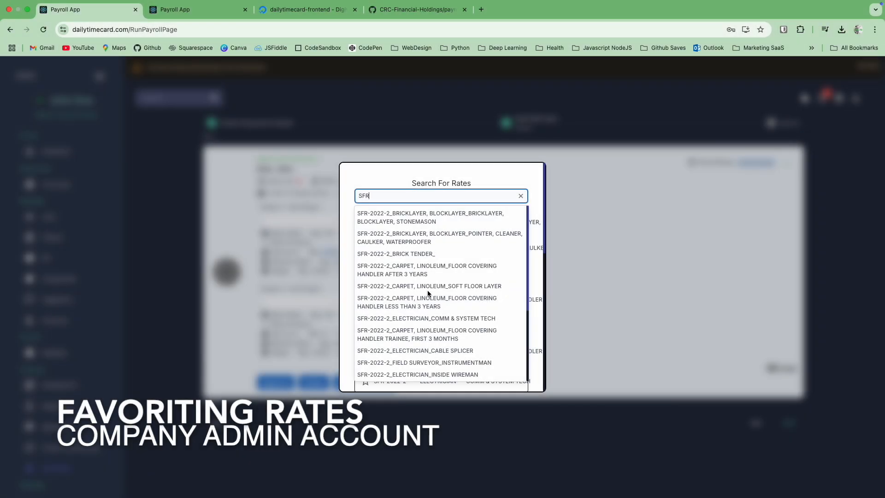
Step: Favorite the SFR-2022-2 Electrician Comm & System Tech rate and select it as Project 1's rate
{"action": "left_click", "coordinate": [427, 318]}
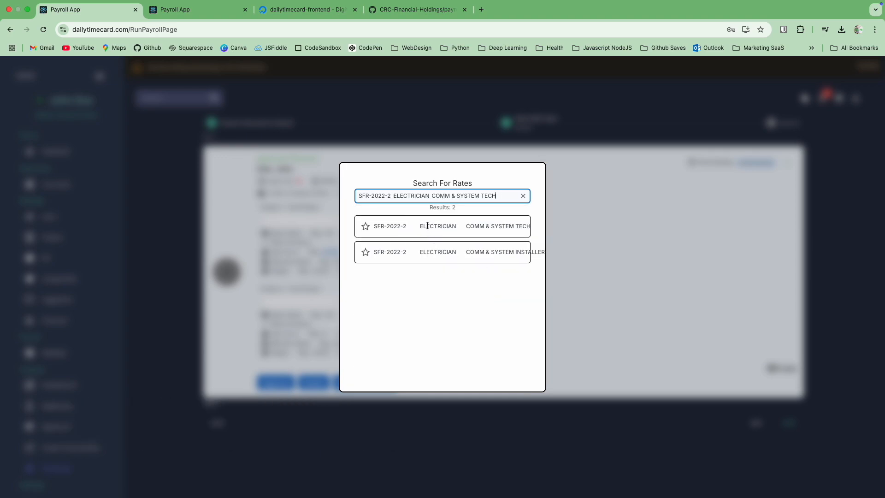
{"action": "left_click", "coordinate": [365, 226]}
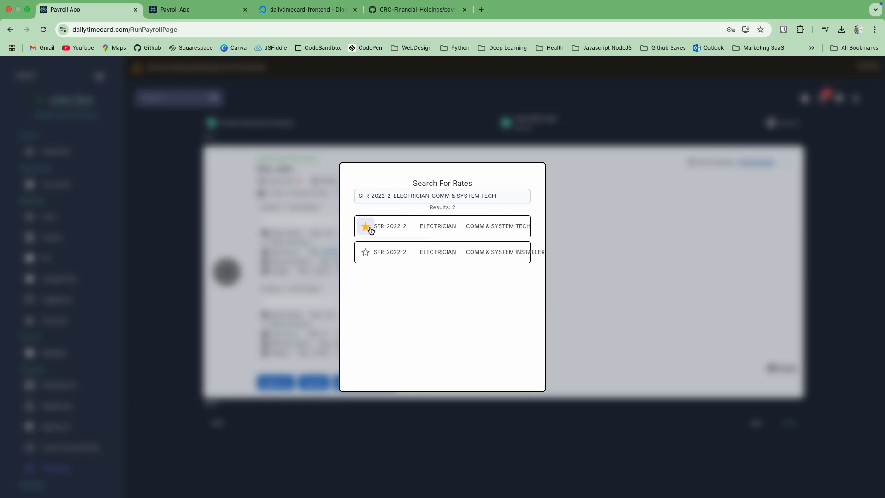
{"action": "left_click", "coordinate": [372, 129]}
{"action": "left_click", "coordinate": [338, 223]}
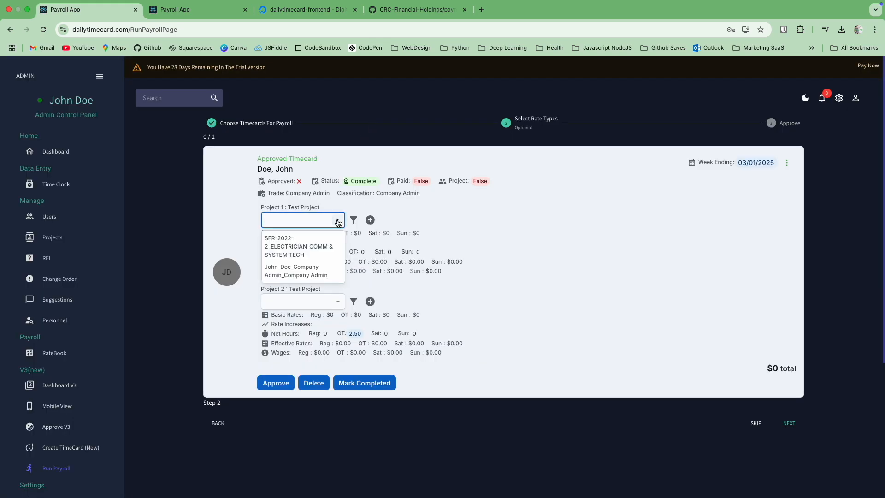
{"action": "left_click", "coordinate": [290, 247]}
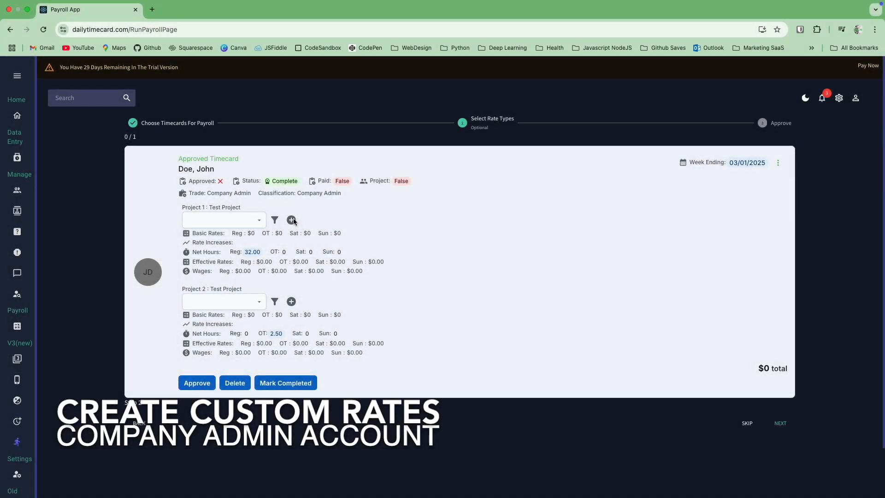
Step: Start a new ratebook from Project 1, naming it after the employee and selecting Company Admin from the personnel list
{"action": "left_click", "coordinate": [291, 221]}
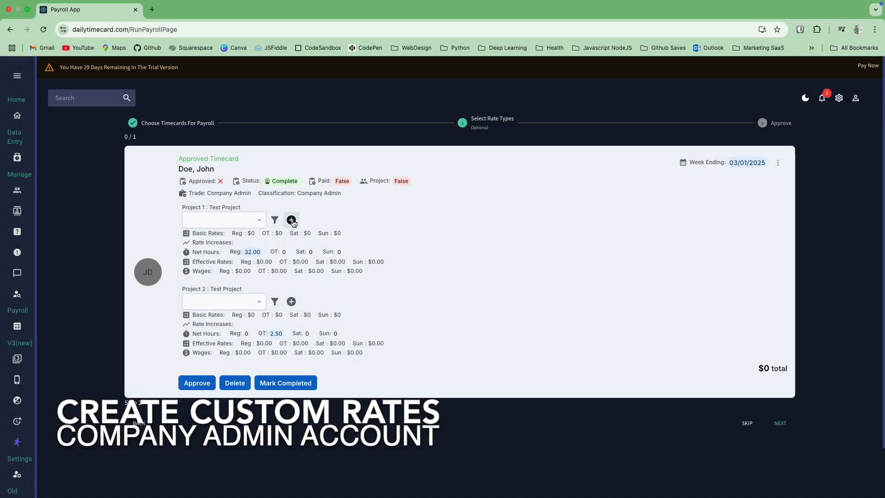
{"action": "left_click", "coordinate": [397, 193]}
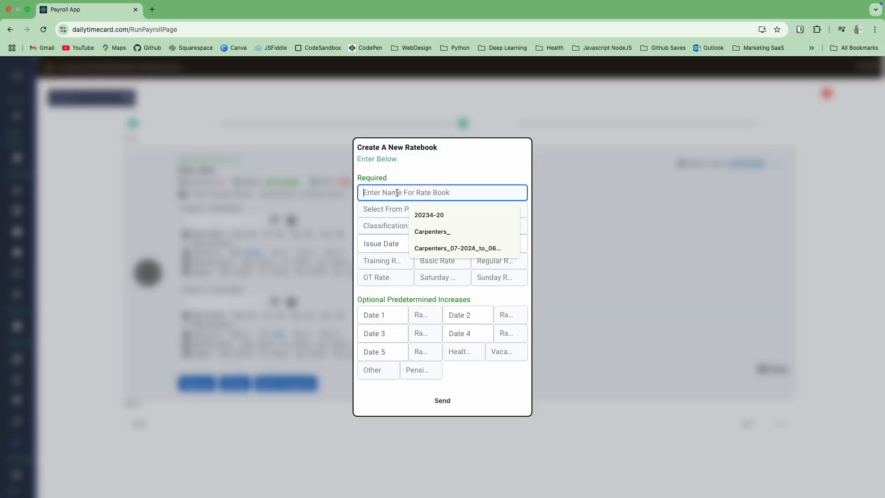
{"action": "type", "text": "John-Doe"}
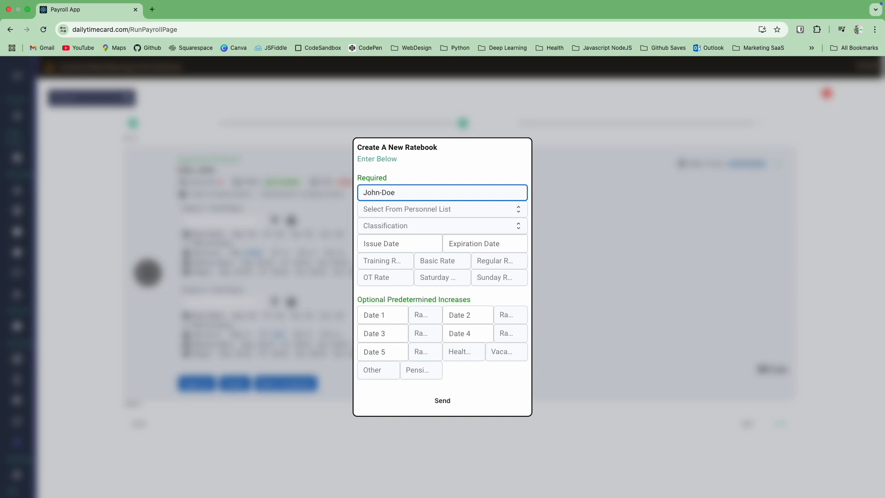
{"action": "key", "text": "Tab"}
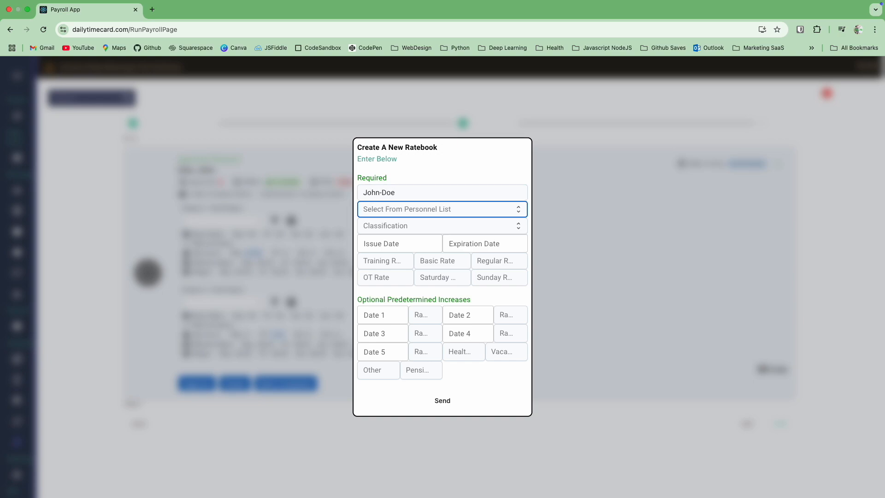
{"action": "left_click", "coordinate": [516, 209]}
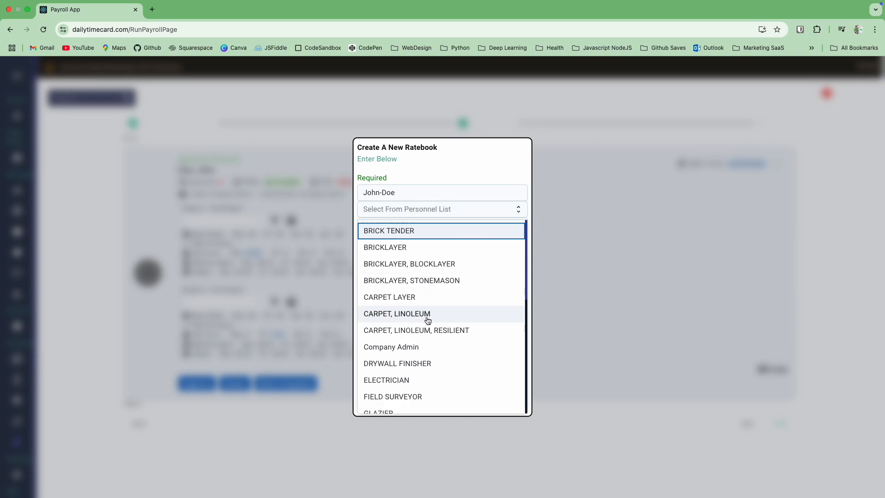
{"action": "left_click", "coordinate": [418, 348]}
Step: Set the new ratebook's classification to Company Admin
{"action": "left_click", "coordinate": [516, 227]}
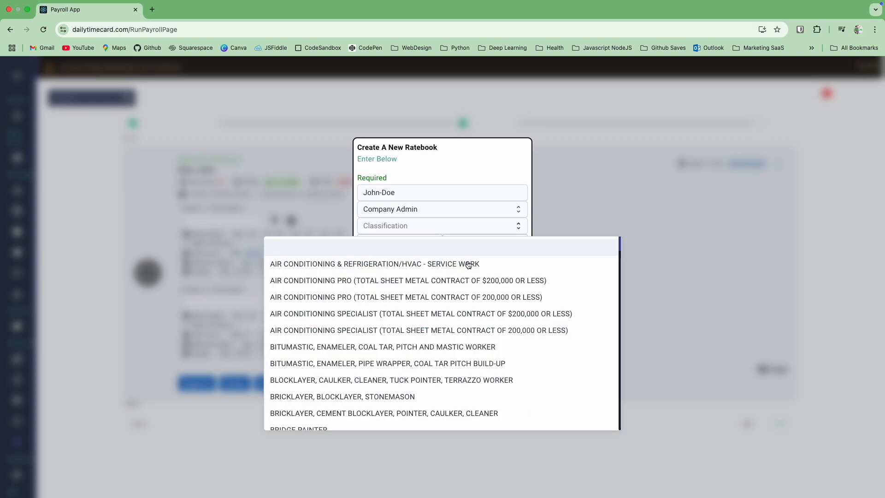
{"action": "key", "text": "c"}
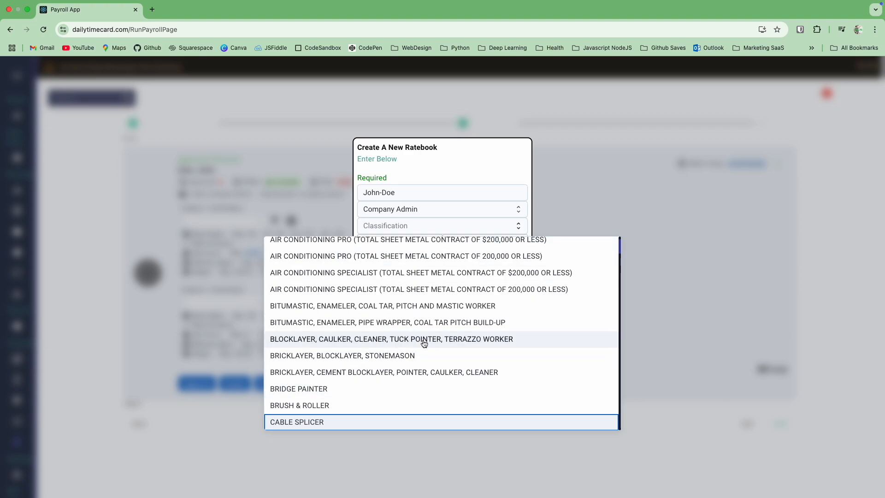
{"action": "scroll", "coordinate": [417, 346], "scroll_direction": "down", "scroll_amount": 3}
{"action": "scroll", "coordinate": [416, 348], "scroll_direction": "down", "scroll_amount": 3}
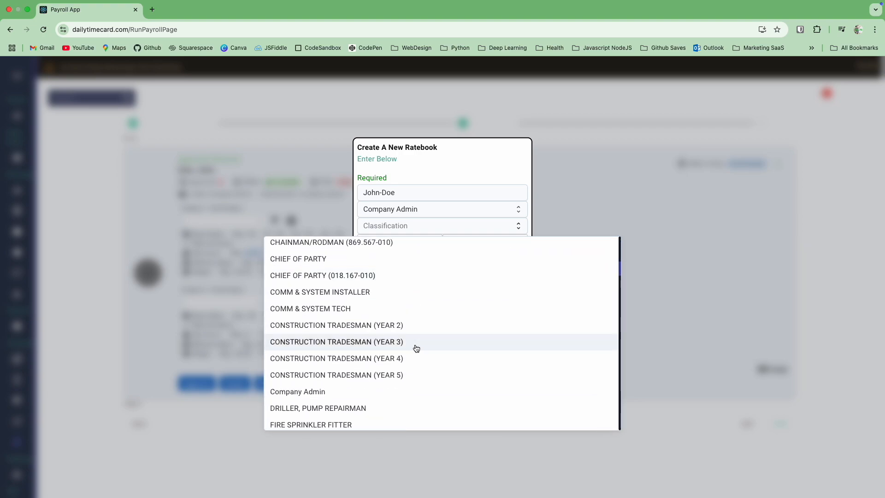
{"action": "left_click", "coordinate": [364, 392]}
Step: Set the ratebook's issue date to 01-01-2025 and its expiration date to 12-31-2026
{"action": "left_click", "coordinate": [399, 244]}
{"action": "type", "text": "01-01-202"}
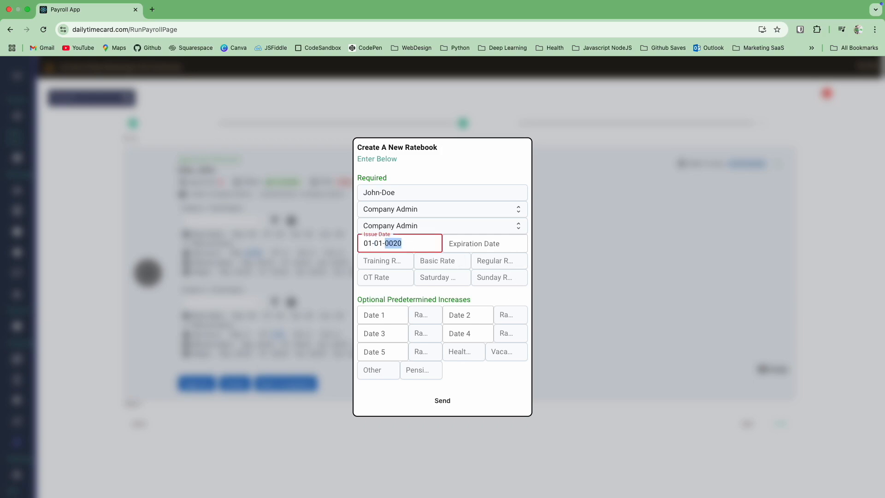
{"action": "type", "text": "5"}
{"action": "left_click", "coordinate": [449, 244]}
{"action": "type", "text": "12-31-"}
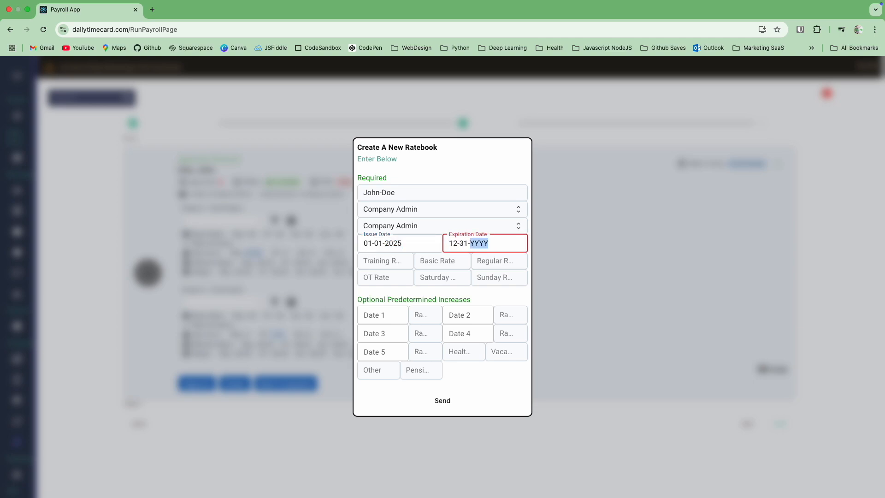
{"action": "type", "text": "2026"}
Step: Set the ratebook's training rate to 0 and its basic and regular rates to 50
{"action": "left_click", "coordinate": [390, 261]}
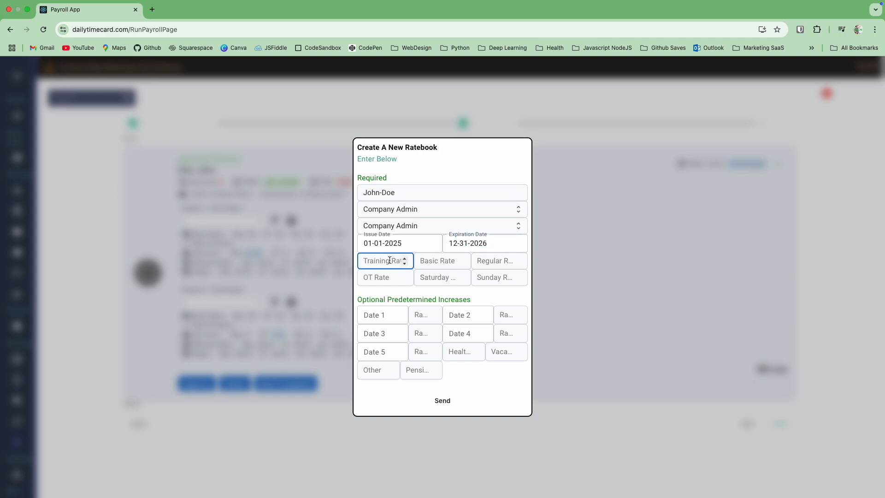
{"action": "type", "text": "0"}
{"action": "left_click", "coordinate": [433, 262]}
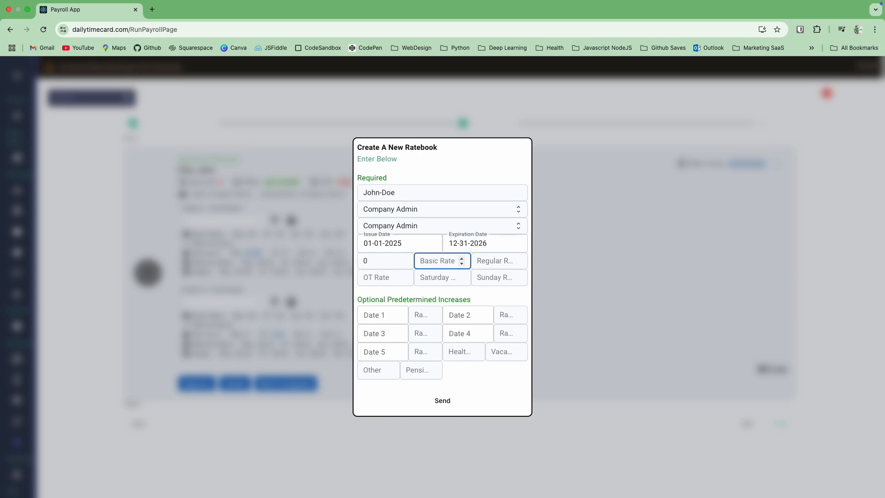
{"action": "type", "text": "50"}
{"action": "left_click", "coordinate": [492, 262]}
{"action": "type", "text": "50"}
Step: Set the overtime and Saturday rates to 72.5 and the Sunday rate to 100, then submit the ratebook and close the form
{"action": "left_click", "coordinate": [381, 277]}
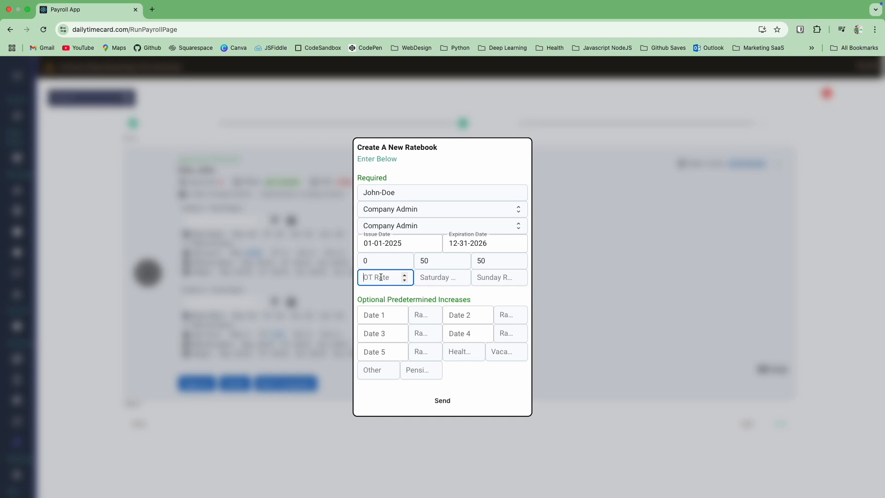
{"action": "type", "text": "72.5"}
{"action": "left_click", "coordinate": [428, 277]}
{"action": "type", "text": "72.5"}
{"action": "left_click", "coordinate": [490, 275]}
{"action": "type", "text": "100"}
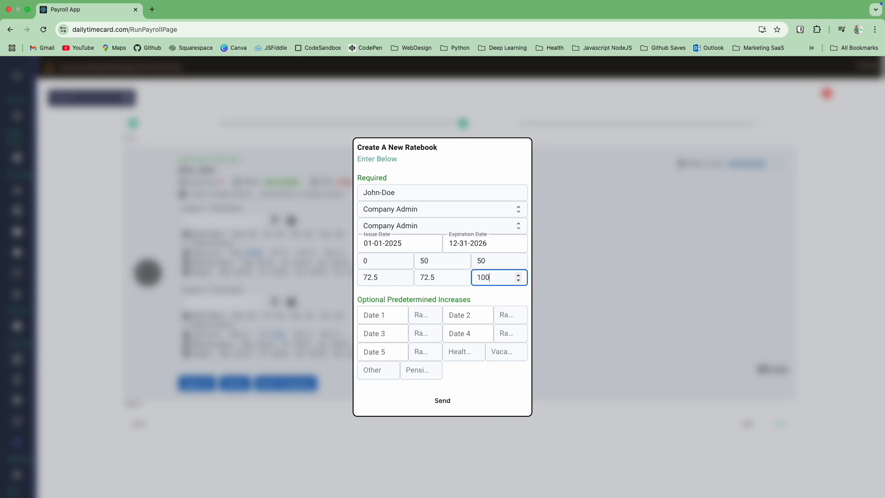
{"action": "left_click", "coordinate": [462, 289]}
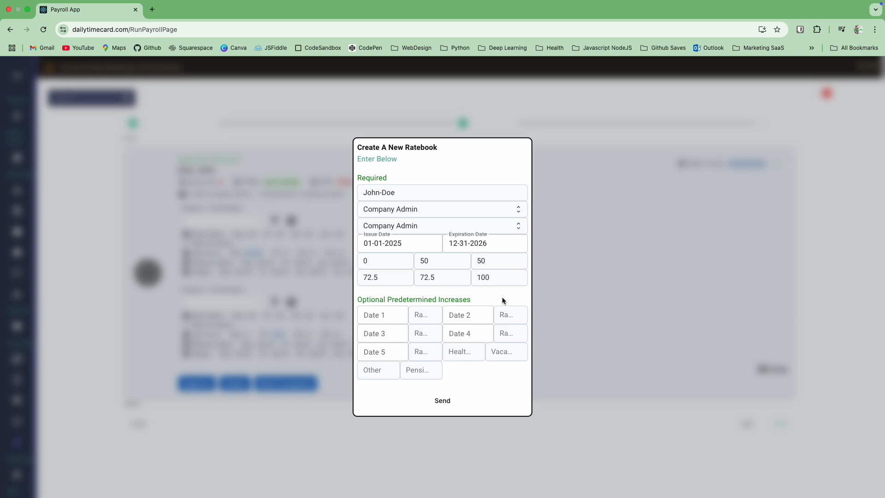
{"action": "left_click", "coordinate": [443, 401]}
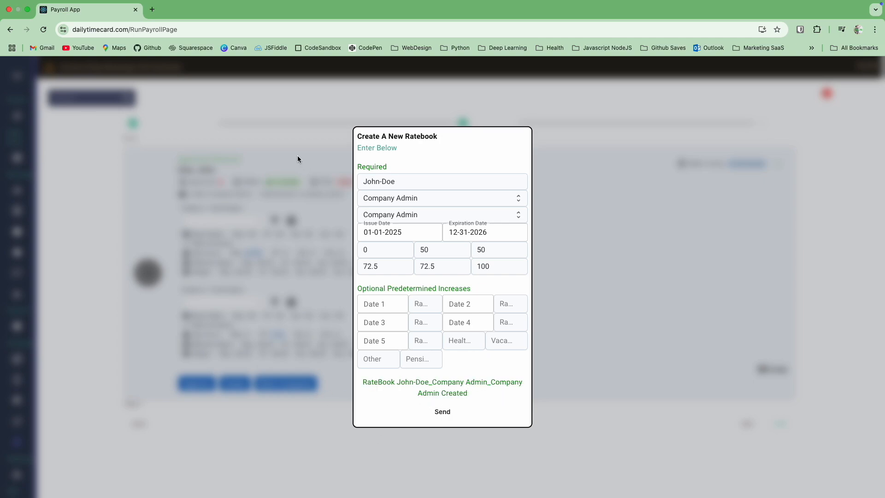
{"action": "left_click", "coordinate": [272, 126]}
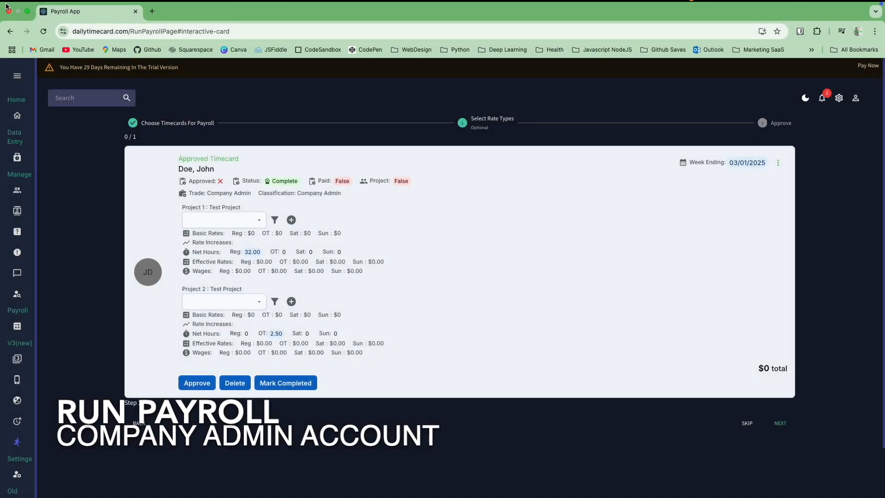
Step: Assign the employee's custom Company Admin ratebook to both Project 1 and Project 2 of the timecard
{"action": "left_click", "coordinate": [257, 221]}
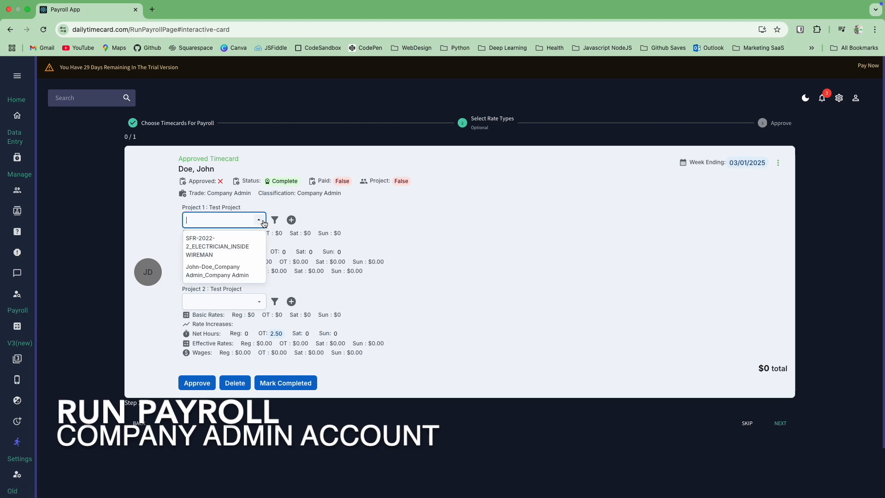
{"action": "left_click", "coordinate": [214, 271]}
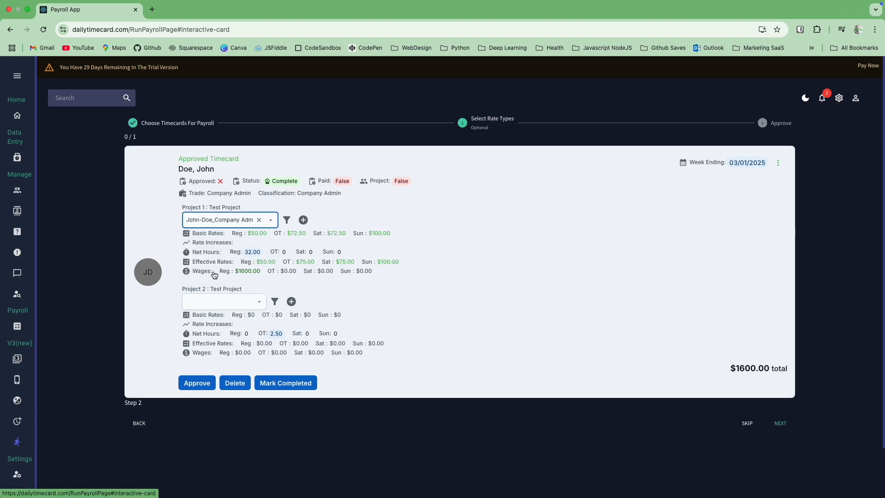
{"action": "left_click", "coordinate": [259, 303]}
{"action": "left_click", "coordinate": [216, 353]}
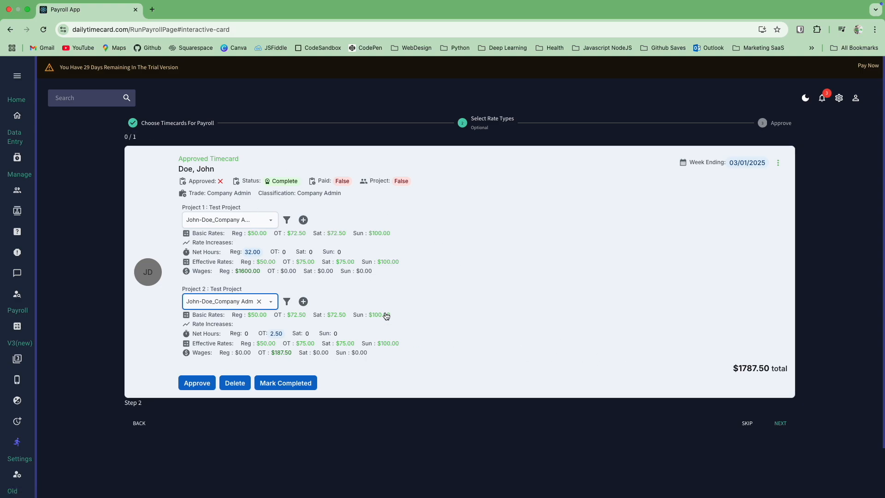
Step: Mark the timecard as completed and continue to the Approve stage to review the payroll report
{"action": "left_click", "coordinate": [301, 381]}
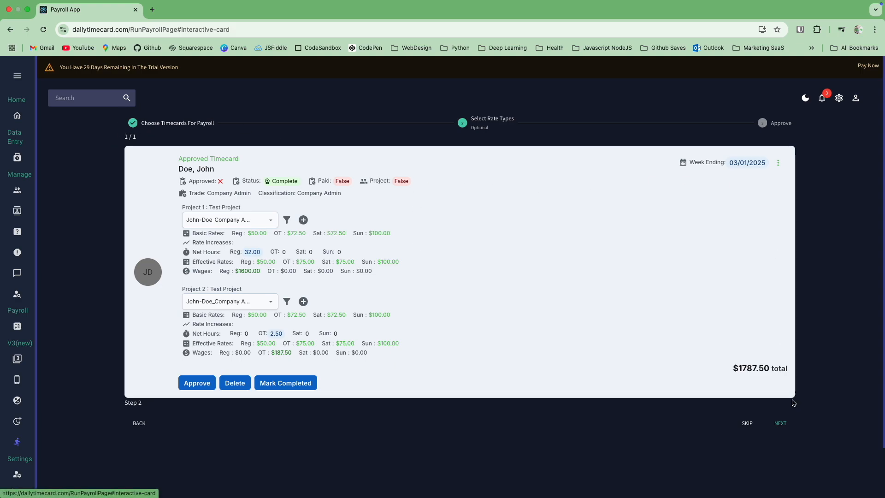
{"action": "left_click", "coordinate": [784, 423]}
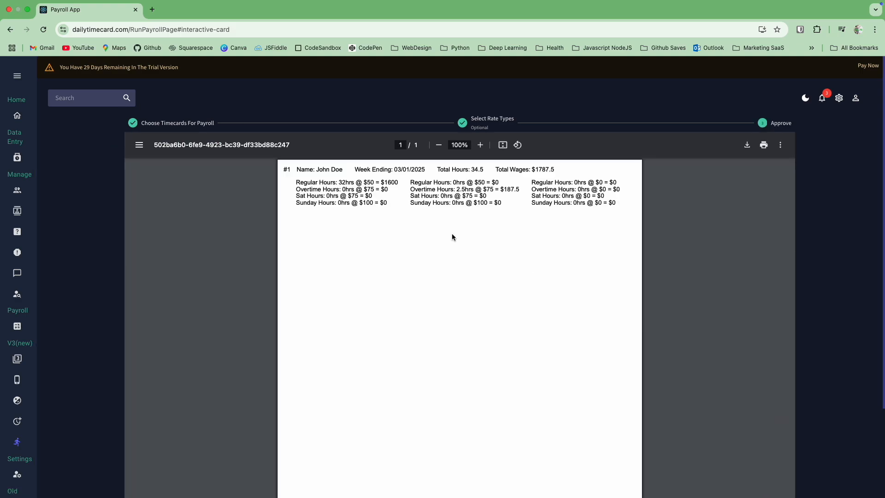
{"action": "scroll", "coordinate": [555, 314], "scroll_direction": "down", "scroll_amount": 2}
{"action": "scroll", "coordinate": [551, 316], "scroll_direction": "up", "scroll_amount": 2}
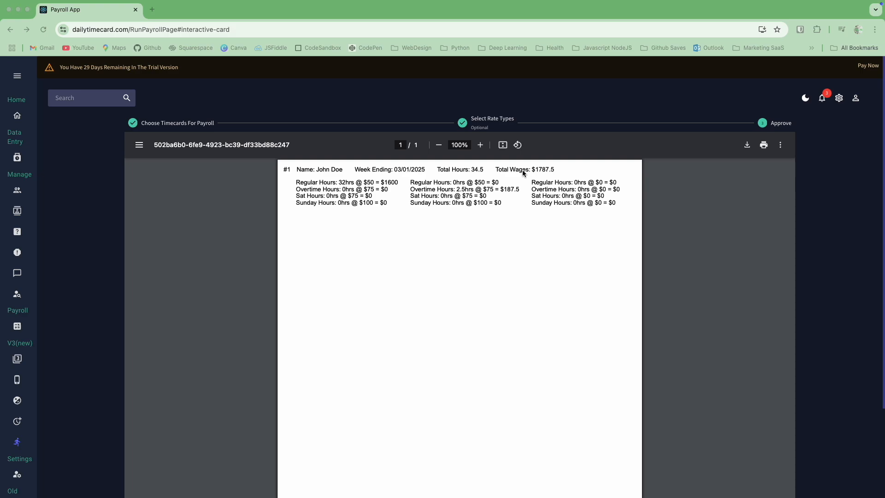
Step: Download the payroll report PDF to the Downloads folder, starting its file name with 03-01-2025-Pa
{"action": "left_click", "coordinate": [747, 147]}
{"action": "left_click", "coordinate": [747, 147]}
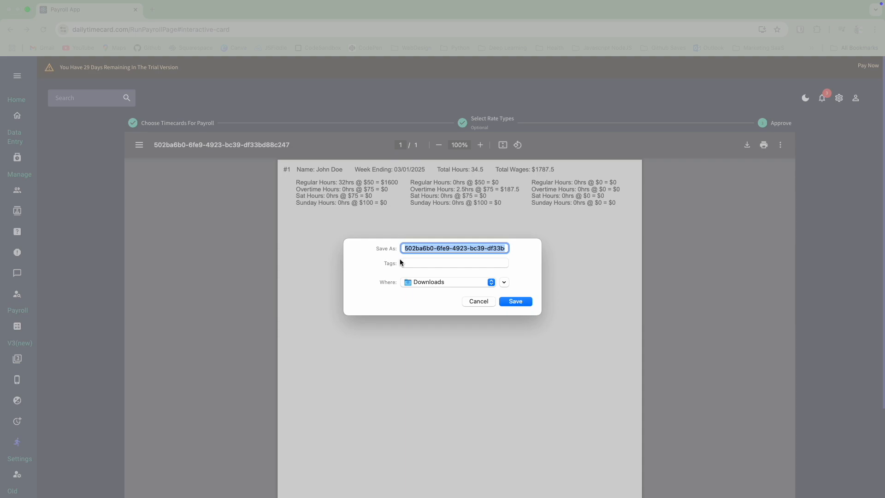
{"action": "type", "text": "03-01-2025-Pa"}
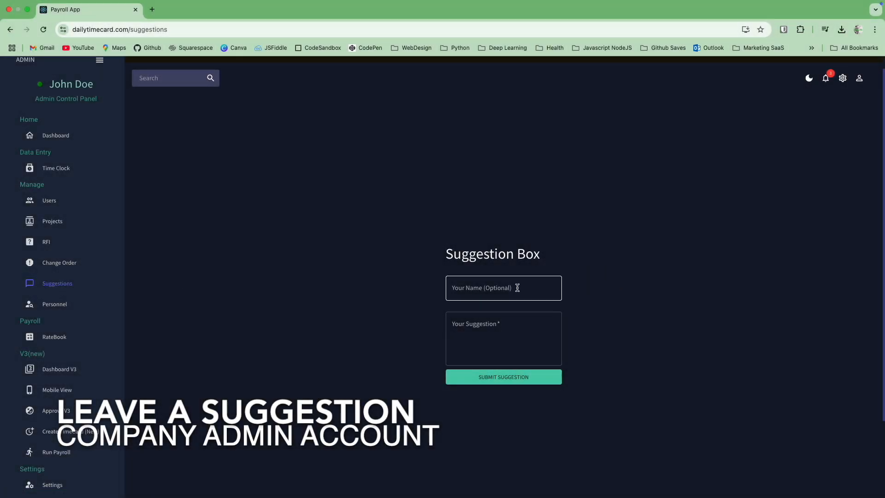
Step: Fill in the sender's full name and submit the suggestion "Please add the most recent rates for Laborers"
{"action": "left_click", "coordinate": [517, 287]}
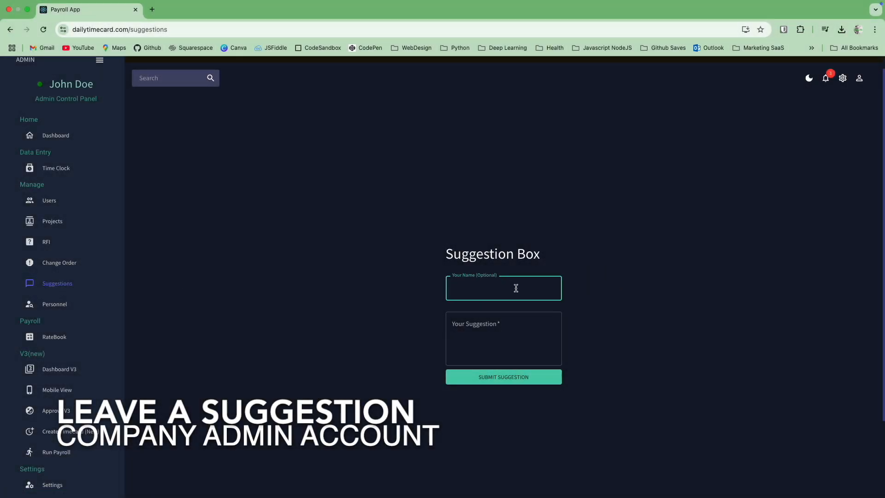
{"action": "type", "text": "John Doe"}
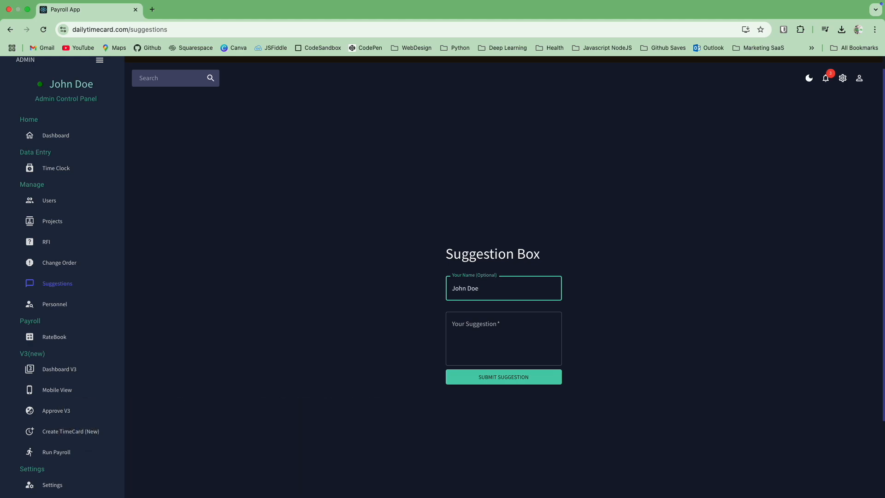
{"action": "left_click", "coordinate": [518, 336]}
{"action": "type", "text": "Please a"}
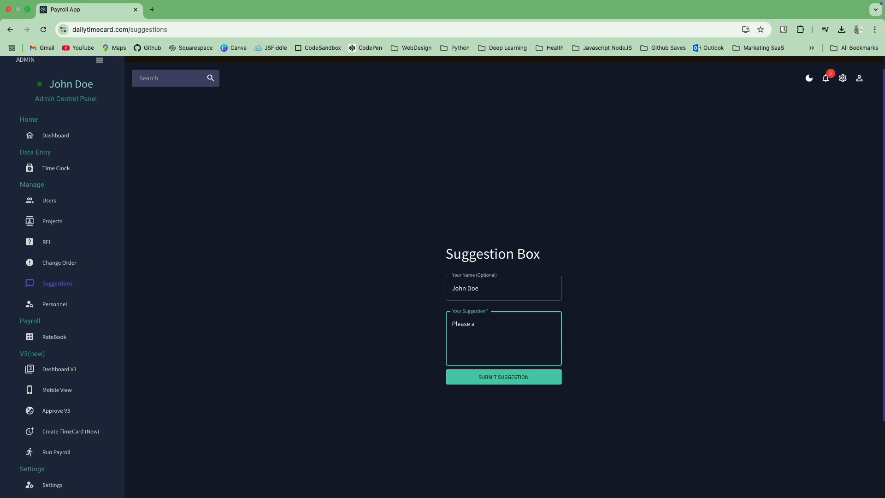
{"action": "type", "text": "dd the most recent rates for Laborers"}
{"action": "left_click", "coordinate": [524, 381]}
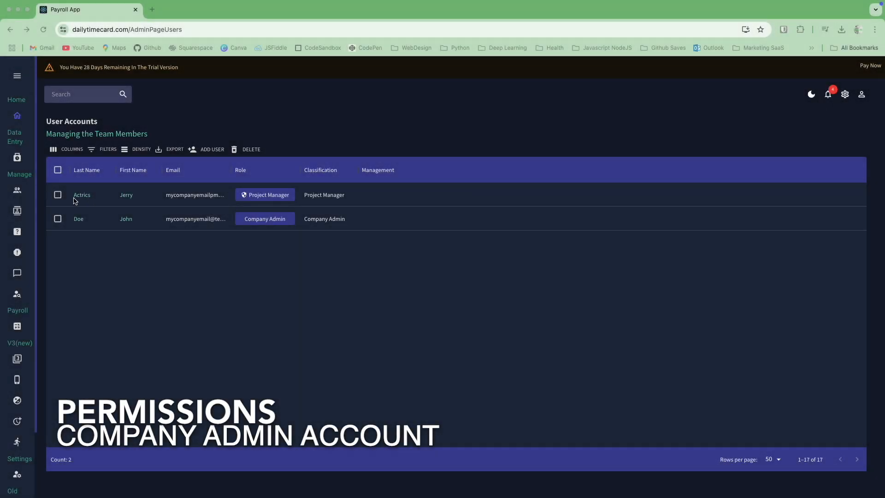
Step: Go to the Users page and set the Project Manager user's Management value to All Projects
{"action": "left_click", "coordinate": [20, 76]}
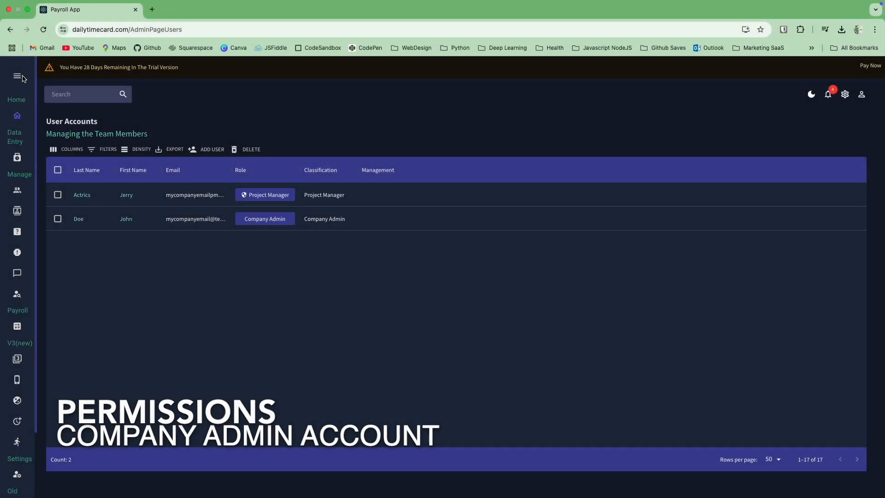
{"action": "left_click", "coordinate": [72, 217]}
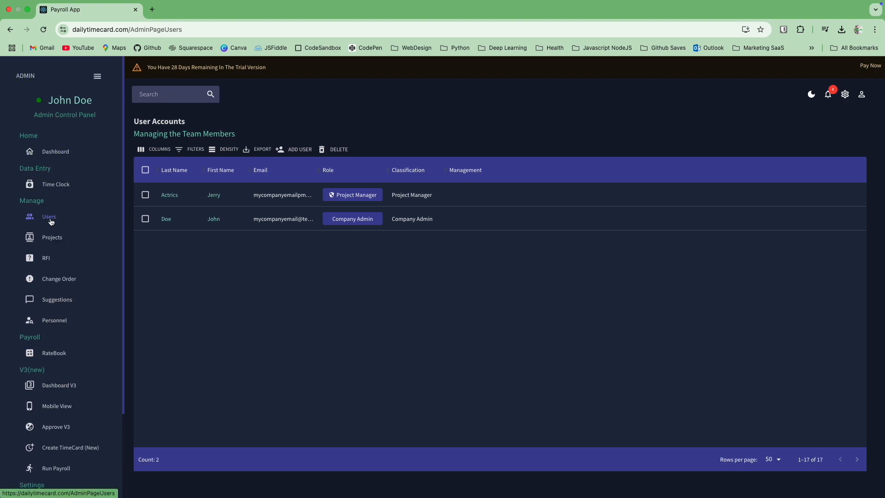
{"action": "left_click", "coordinate": [103, 78]}
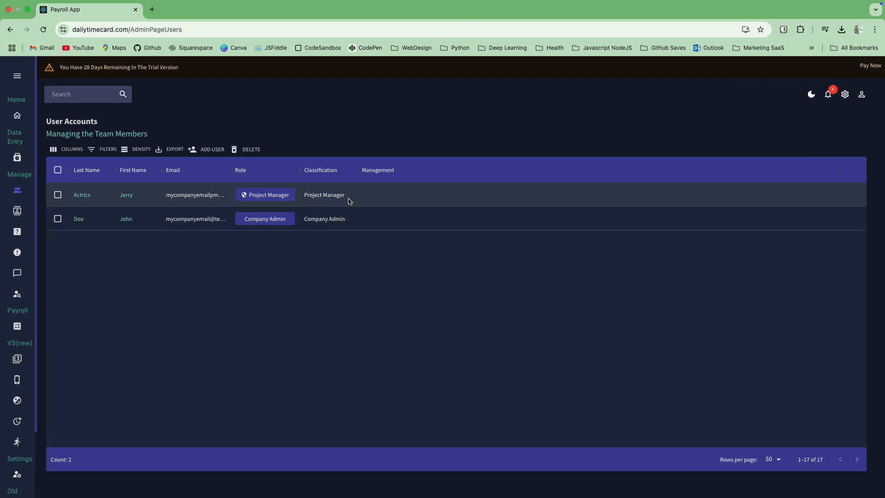
{"action": "double_click", "coordinate": [604, 200]}
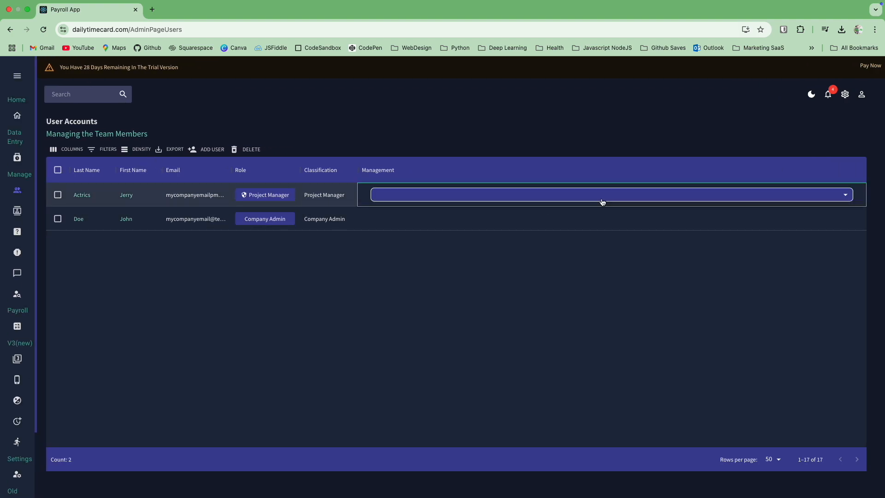
{"action": "left_click", "coordinate": [409, 228]}
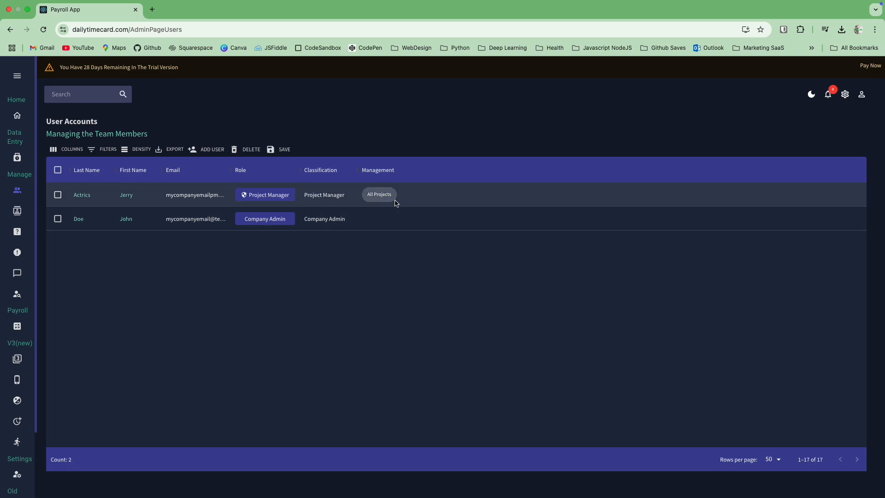
Step: Set the Company Admin user's Management value to Test Project
{"action": "left_click", "coordinate": [573, 223]}
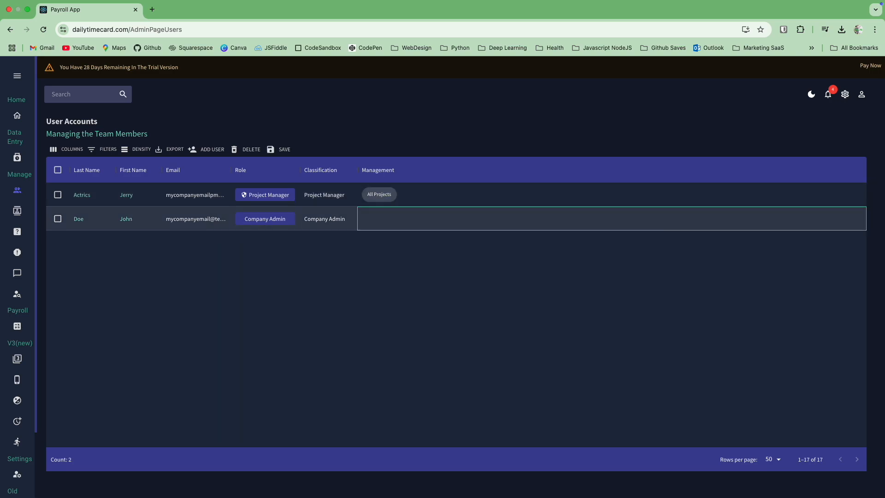
{"action": "double_click", "coordinate": [577, 224]}
{"action": "left_click", "coordinate": [413, 240]}
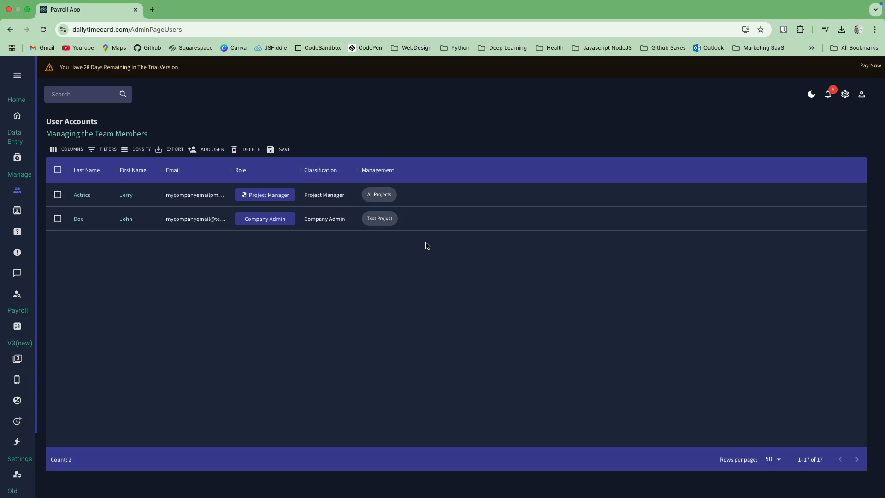